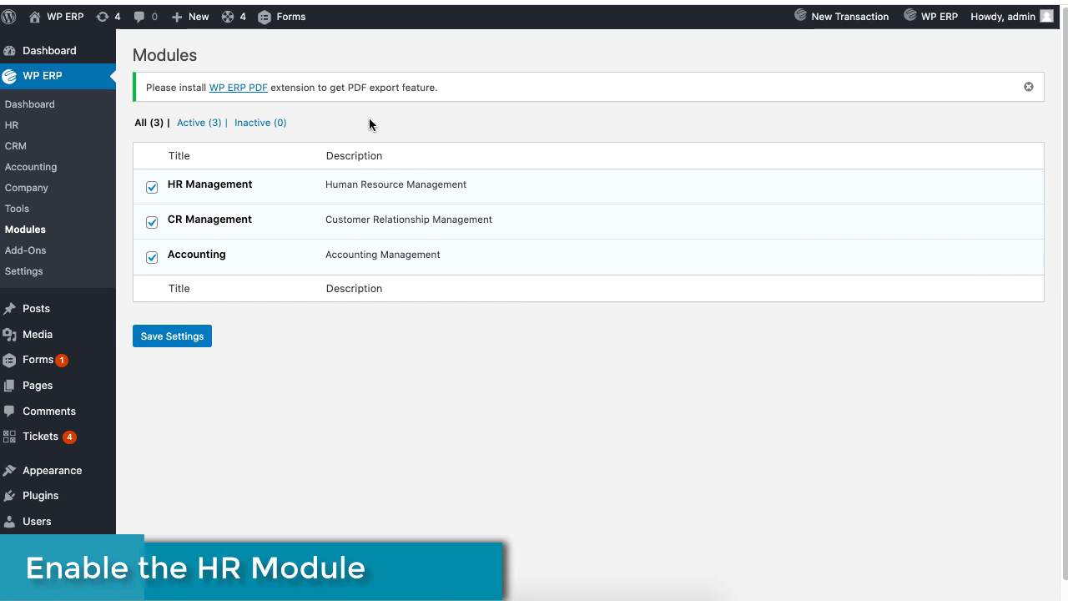
- Keep the HR Management module checked and save the module settings
{"action": "left_click", "coordinate": [151, 187]}
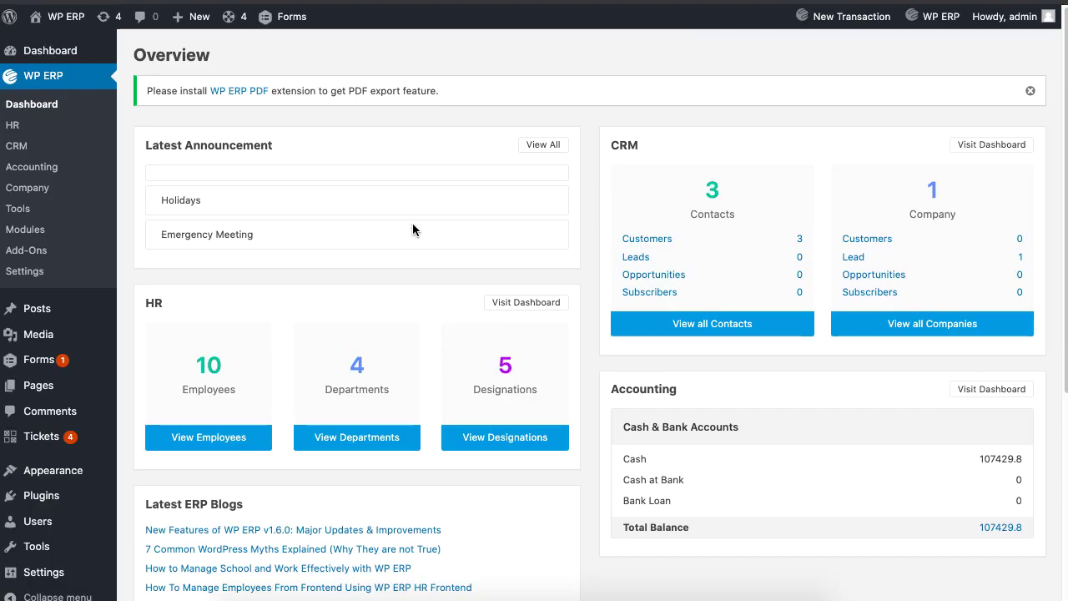
- Turn Enable Debug Mode on in the general WP ERP settings
{"action": "left_click", "coordinate": [74, 278]}
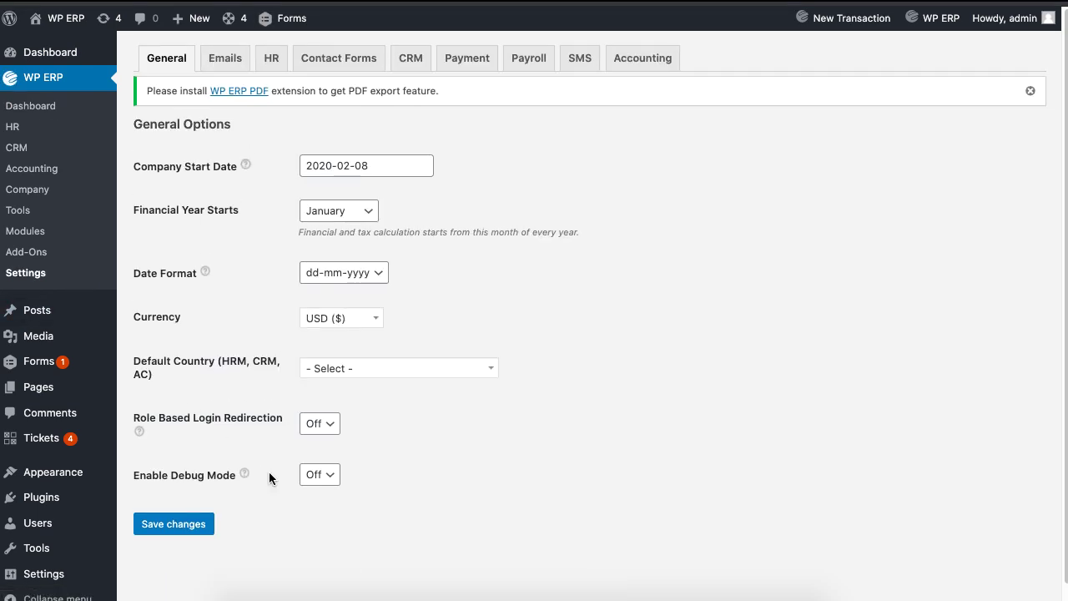
{"action": "left_click", "coordinate": [321, 475]}
{"action": "left_click", "coordinate": [330, 462]}
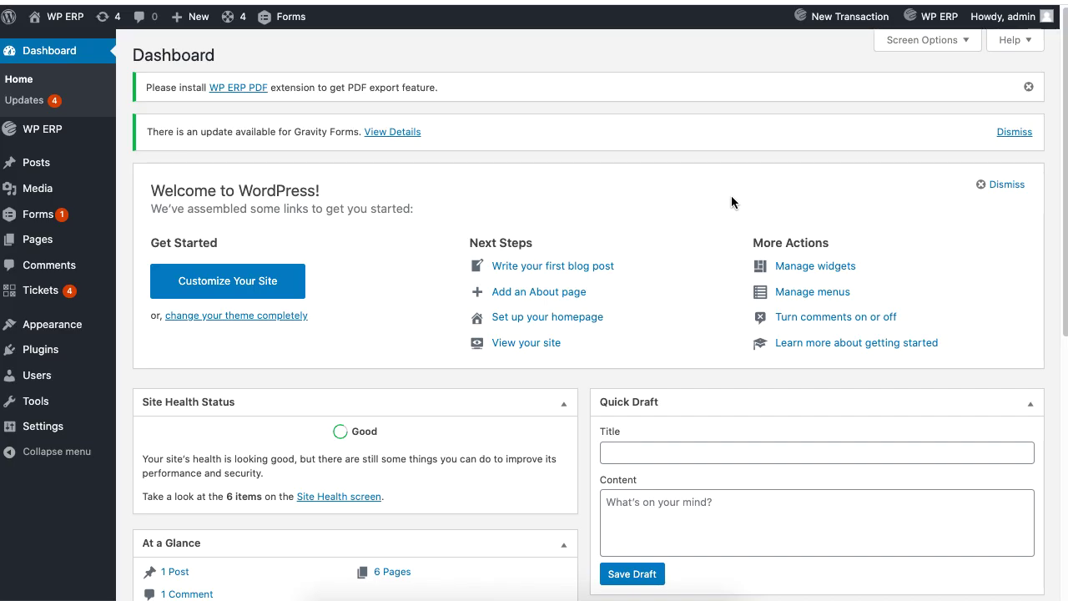
- Go to the Leave Years page of the HR settings
{"action": "mouse_move", "coordinate": [52, 130]}
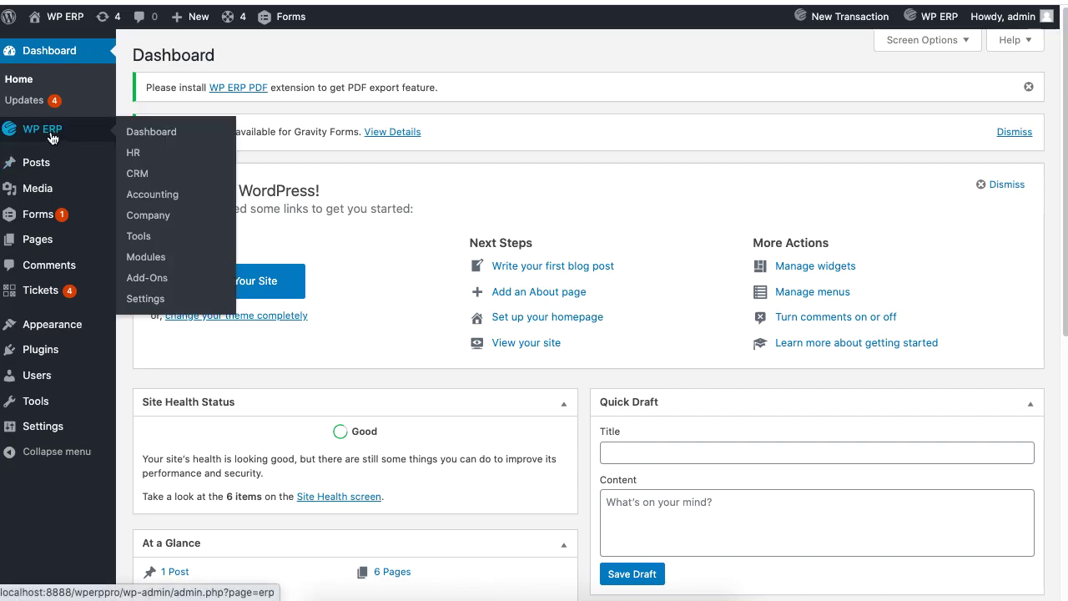
{"action": "left_click", "coordinate": [179, 301]}
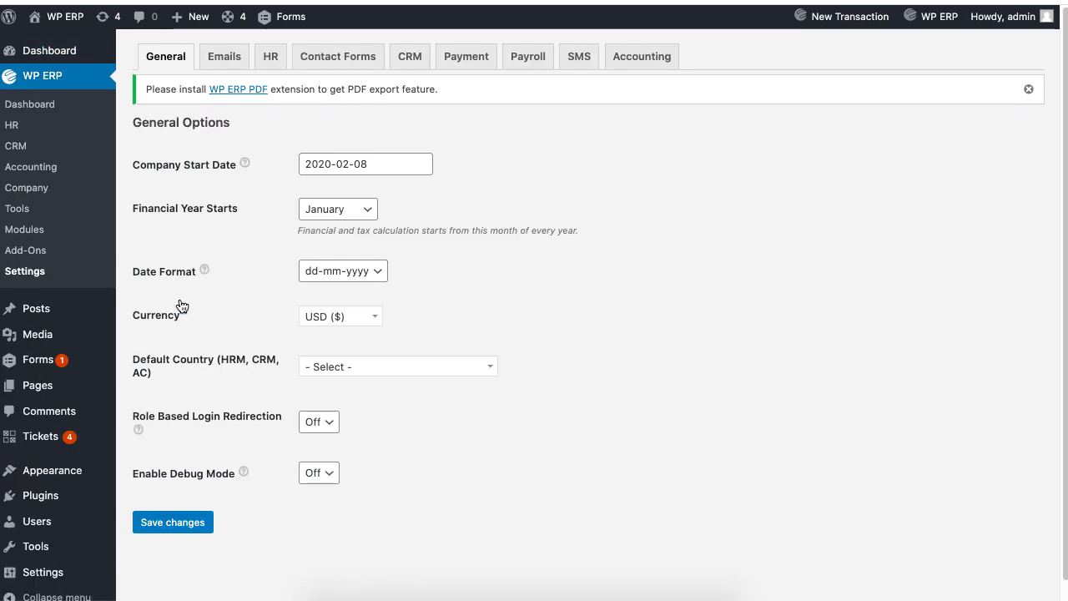
{"action": "left_click", "coordinate": [271, 55]}
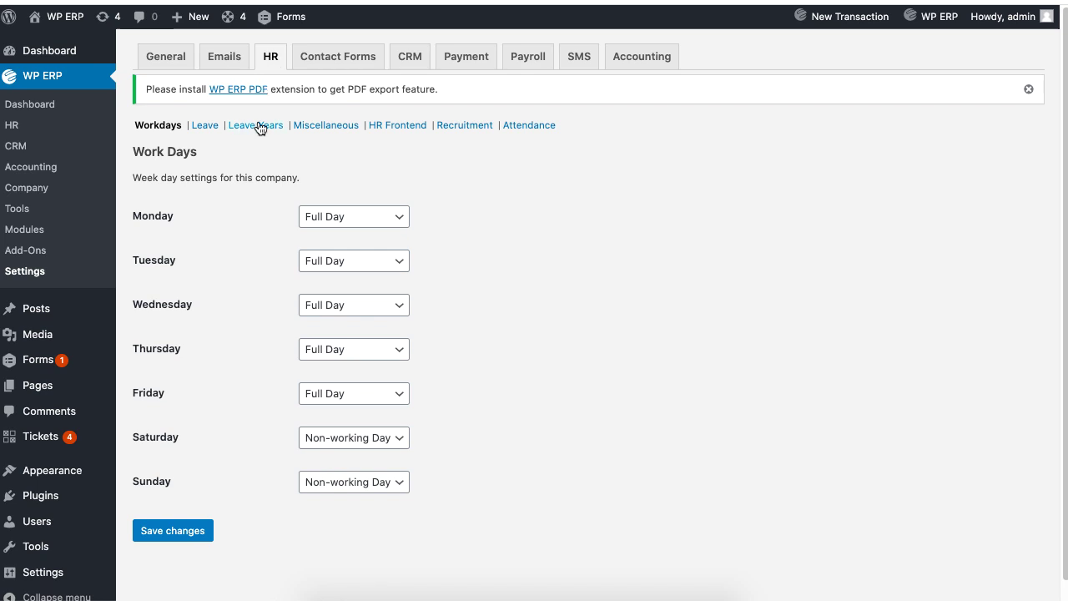
{"action": "left_click", "coordinate": [260, 131]}
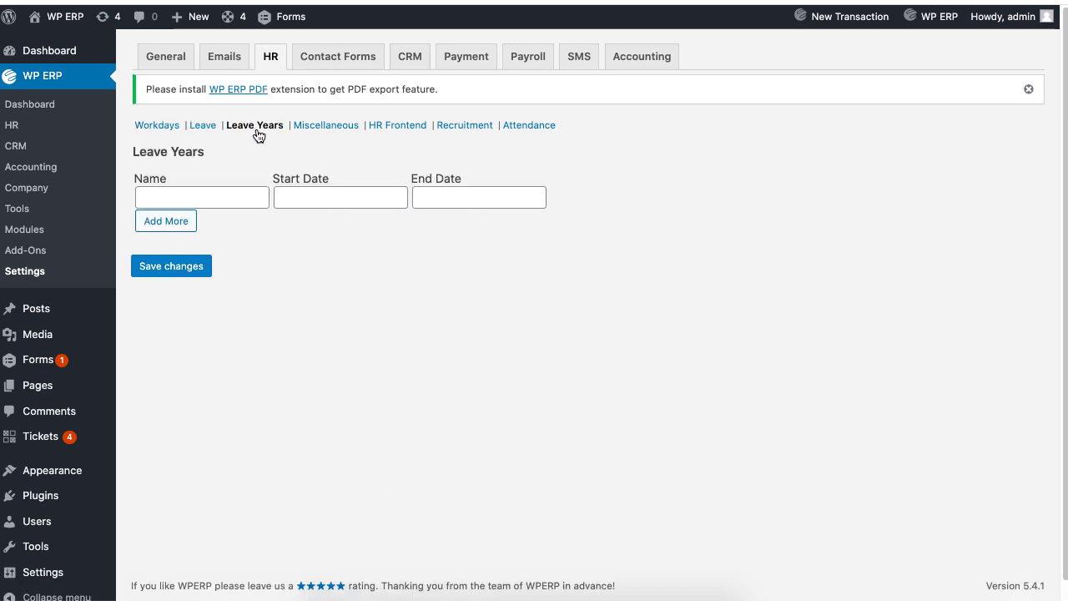
- Name the leave year 2020 starting 2020-06-08, and add another leave year row
{"action": "left_click", "coordinate": [250, 200]}
{"action": "type", "text": "2020"}
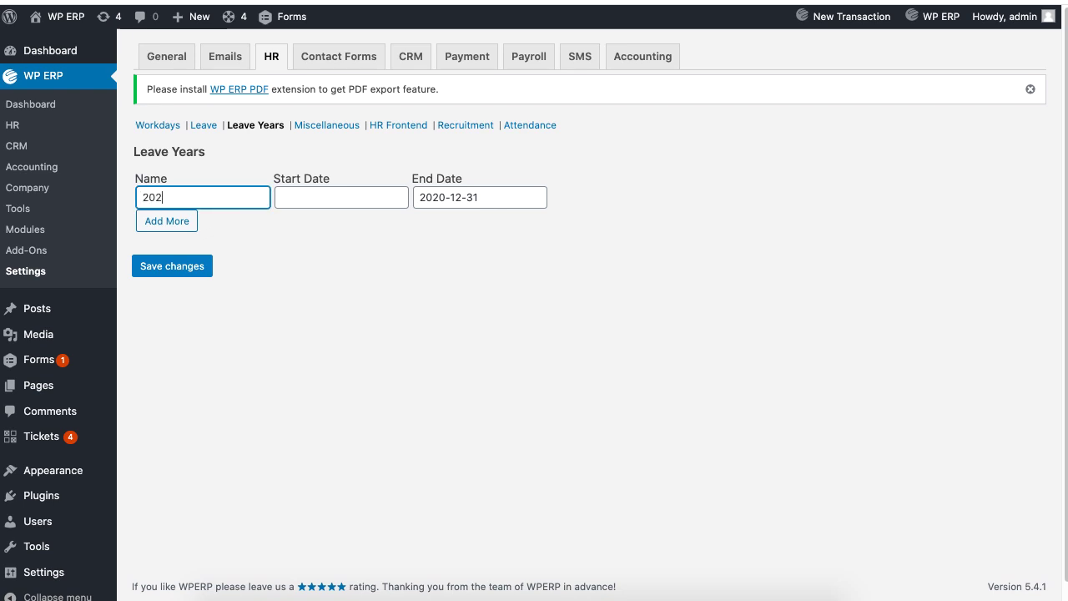
{"action": "left_click", "coordinate": [348, 198]}
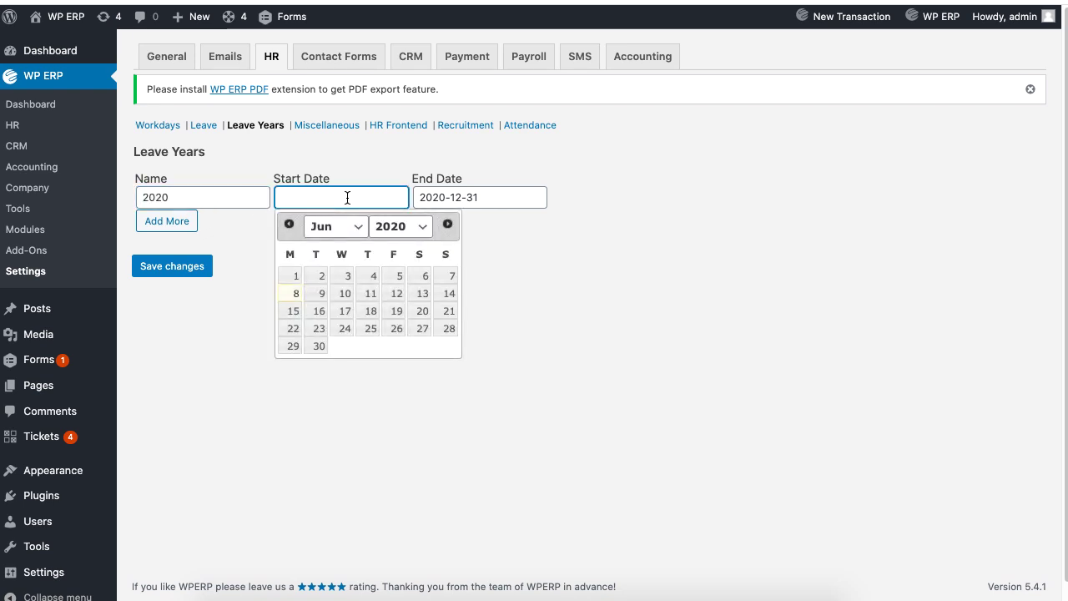
{"action": "left_click", "coordinate": [294, 296]}
{"action": "left_click", "coordinate": [146, 222]}
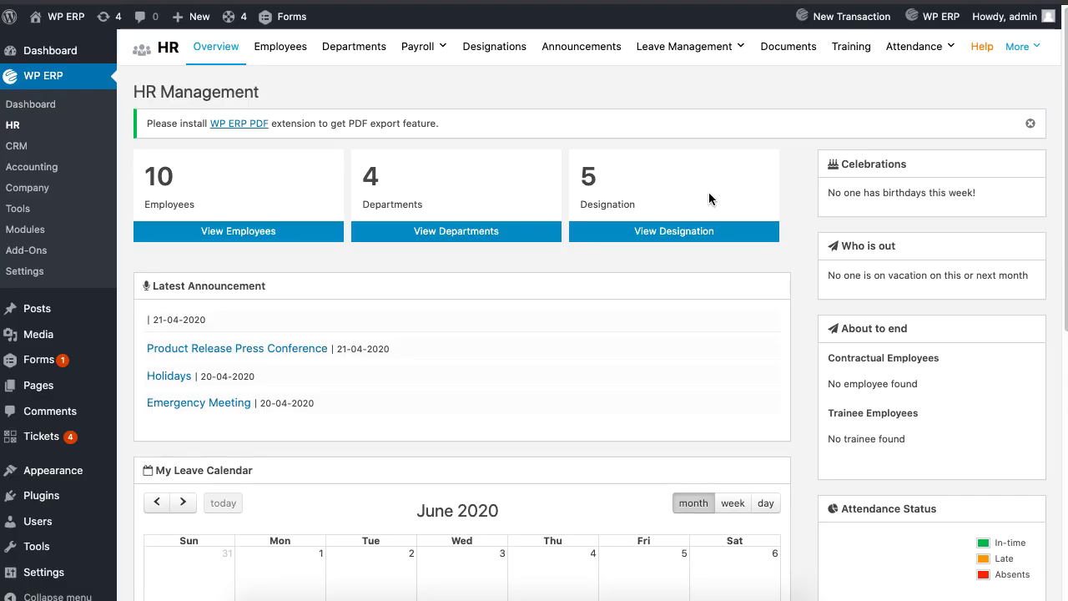
- Open the leave types list from Leave Management policies
{"action": "mouse_move", "coordinate": [696, 54]}
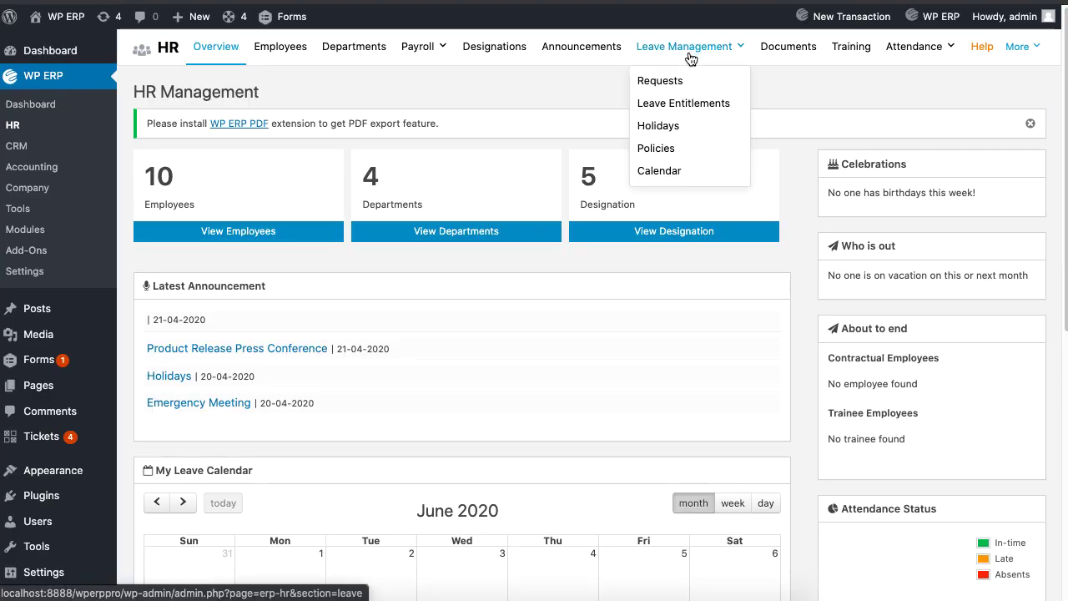
{"action": "left_click", "coordinate": [706, 156]}
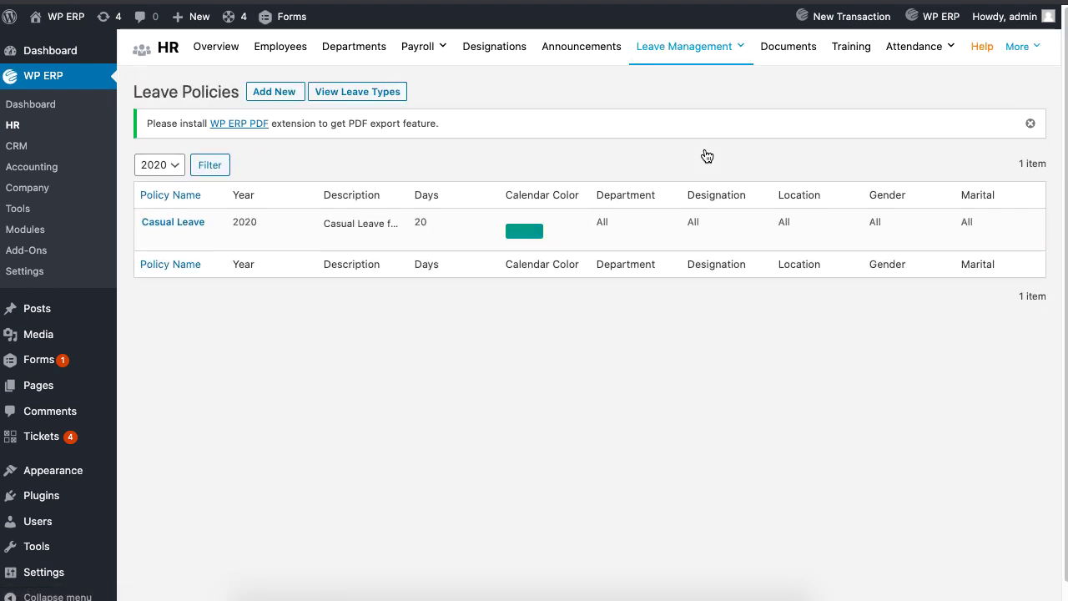
{"action": "left_click", "coordinate": [383, 96]}
- Save a Sick Leave type described as applying to all departments, then enter Maternity Leave
{"action": "type", "text": "Sick Leave"}
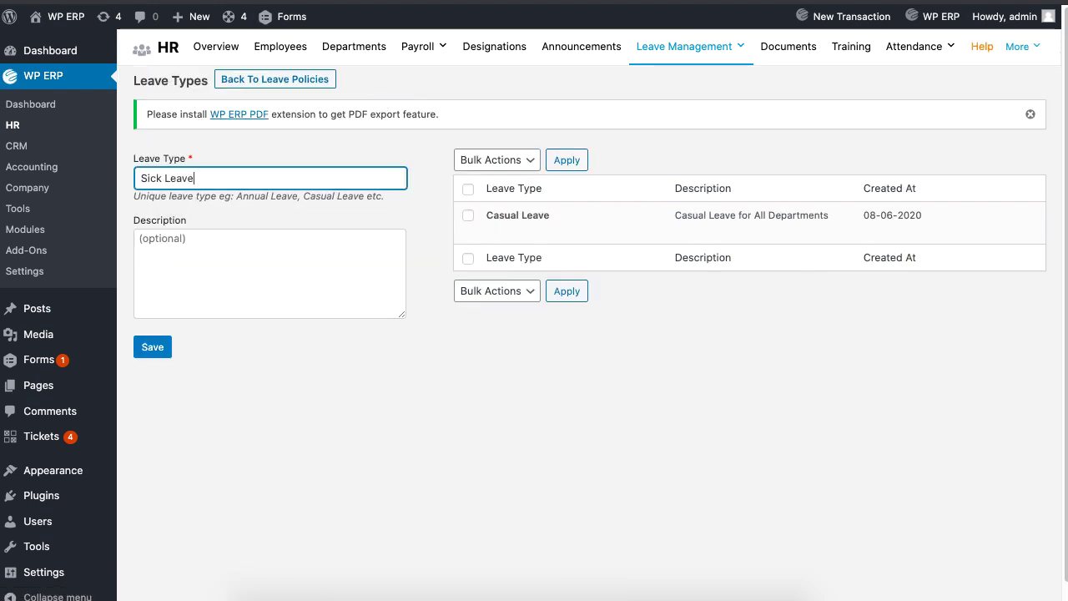
{"action": "left_click", "coordinate": [332, 260]}
{"action": "type", "text": "In case employees fall sick....applies to all departments"}
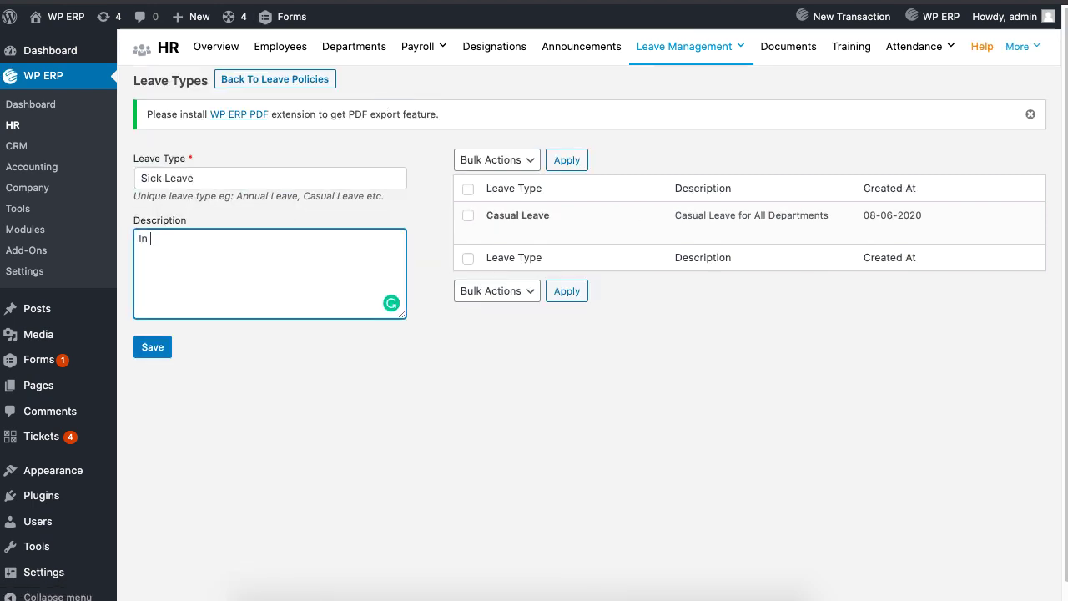
{"action": "left_click", "coordinate": [151, 354]}
{"action": "type", "text": "Maternity Leave"}
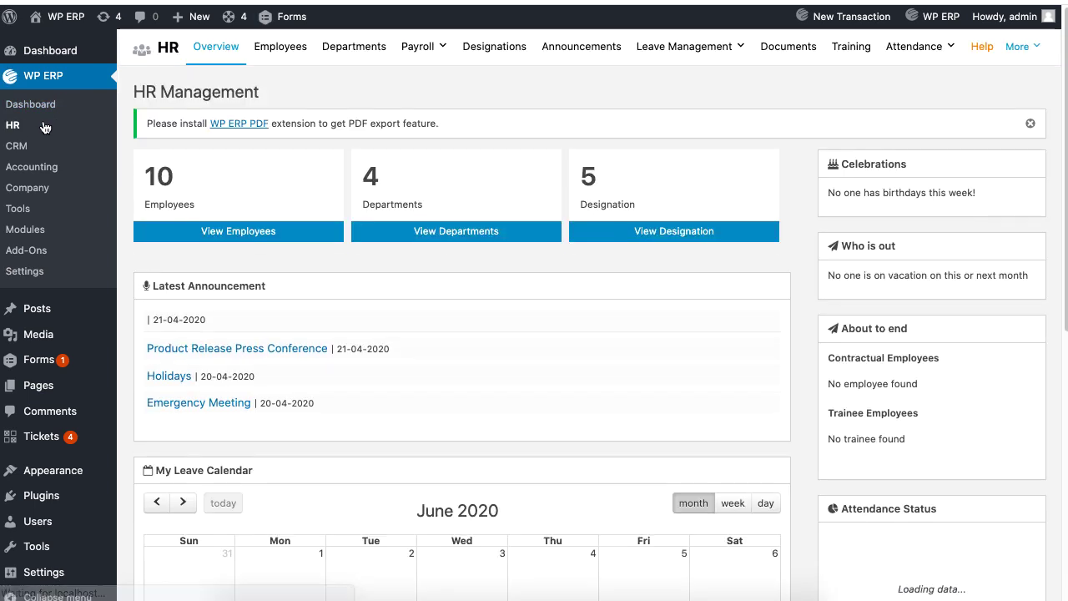
- Start a new leave policy with Casual Leave as its leave type
{"action": "mouse_move", "coordinate": [705, 54]}
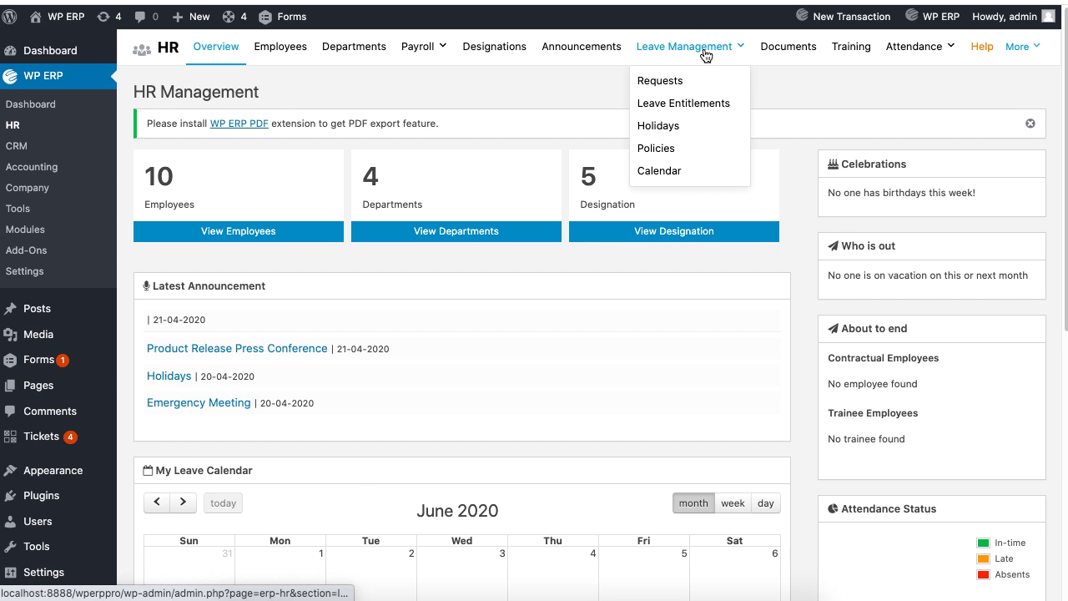
{"action": "left_click", "coordinate": [689, 151]}
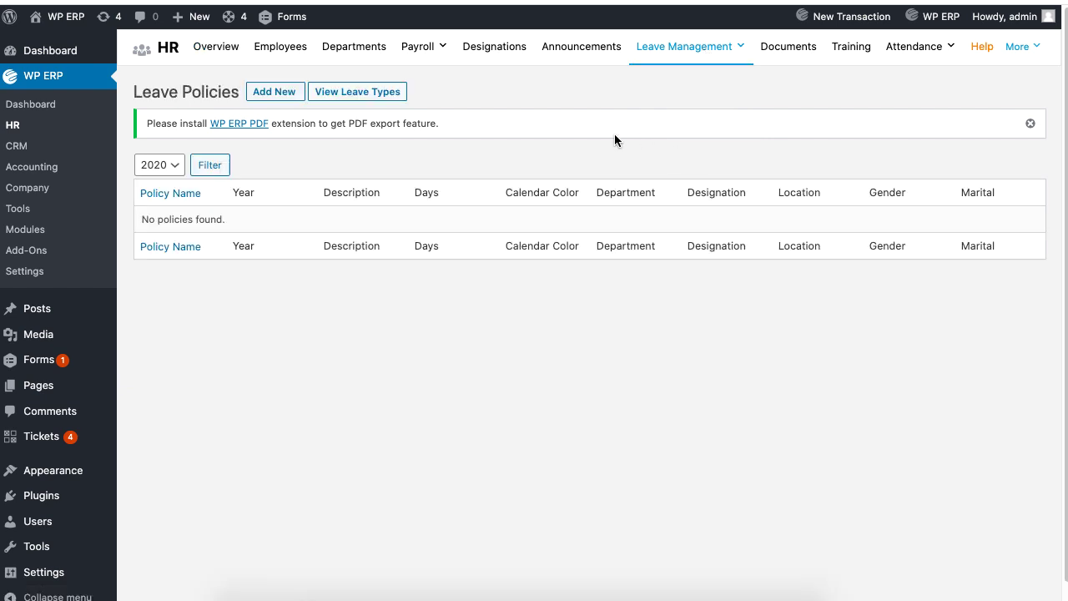
{"action": "left_click", "coordinate": [281, 95]}
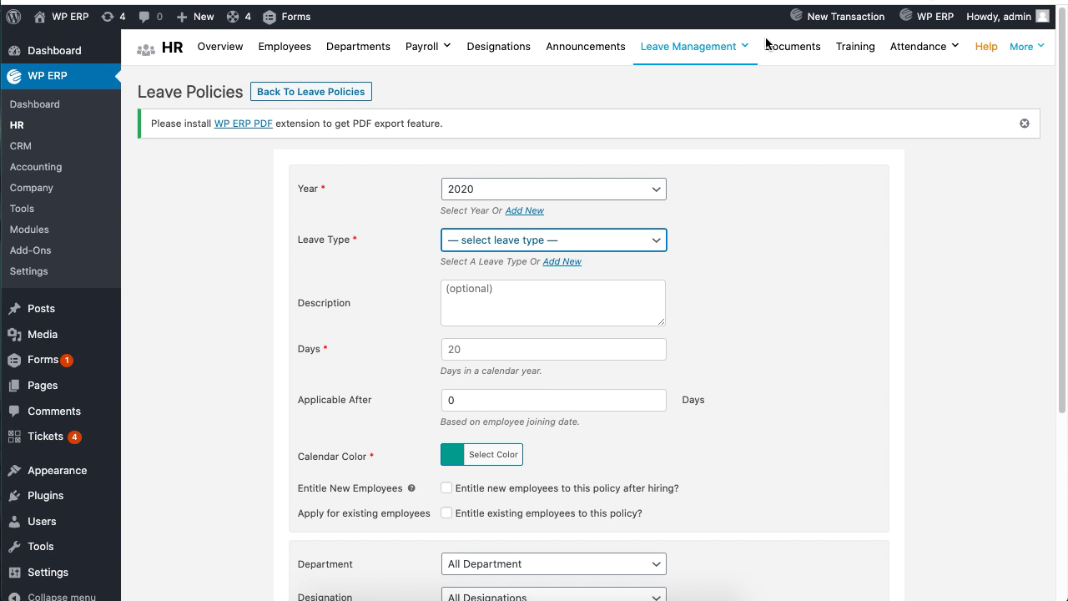
{"action": "left_click", "coordinate": [623, 241]}
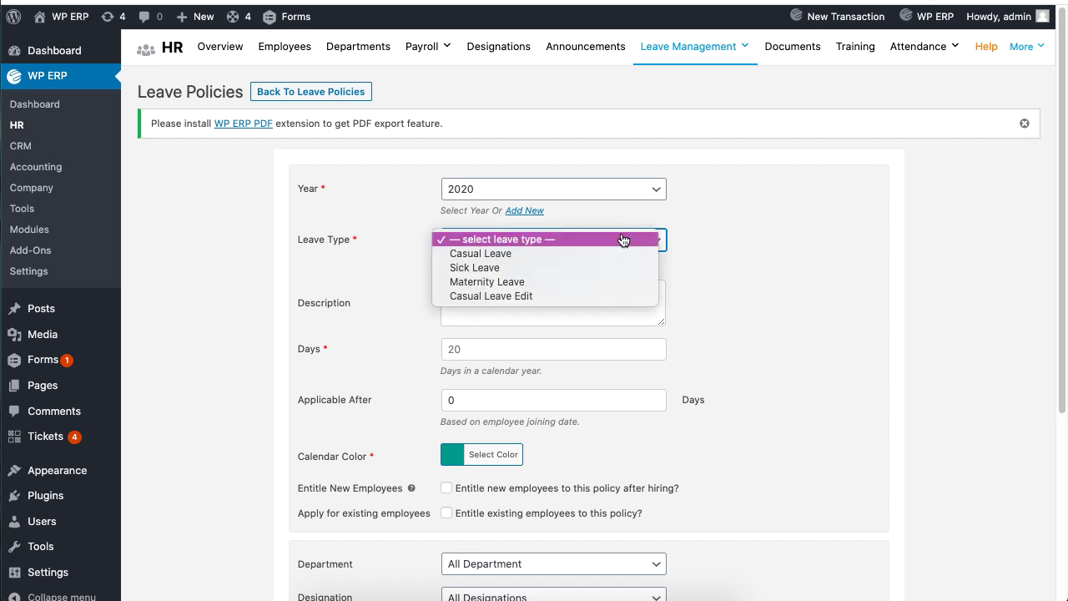
{"action": "left_click", "coordinate": [556, 257]}
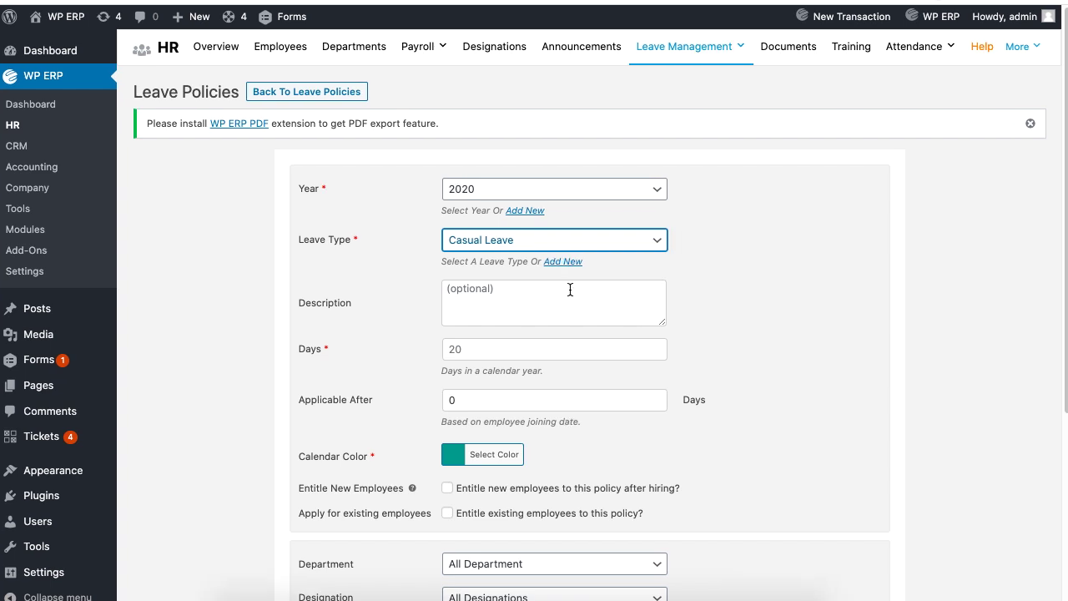
- Describe it 'Casual Leave for Everyone', 20 days, applicable after 30 days, keeping teal colour
{"action": "left_click", "coordinate": [570, 289]}
{"action": "type", "text": "Casual Leave for Everyone"}
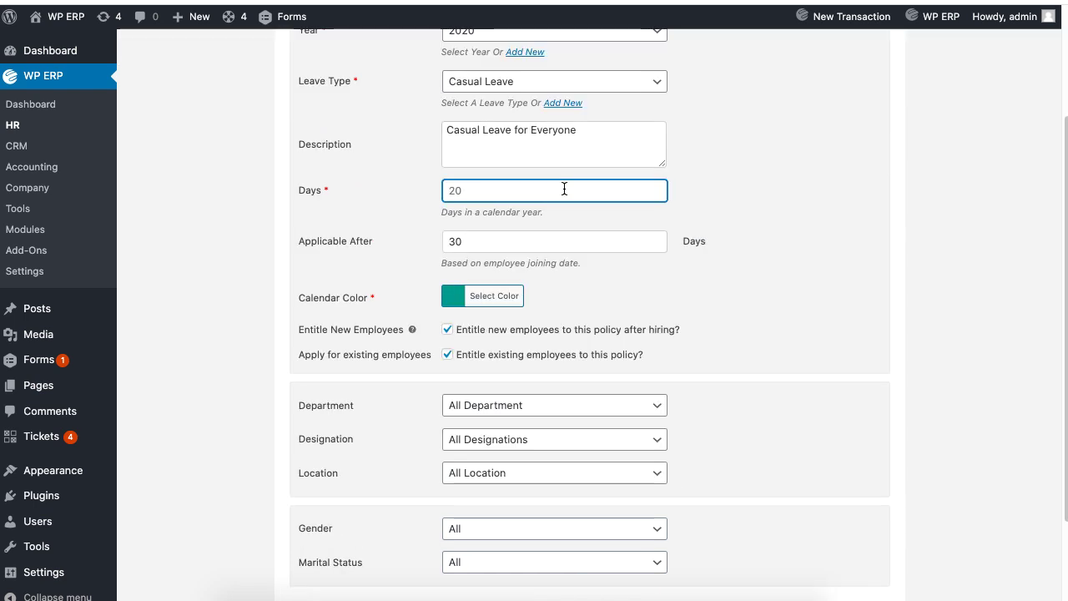
{"action": "type", "text": "20"}
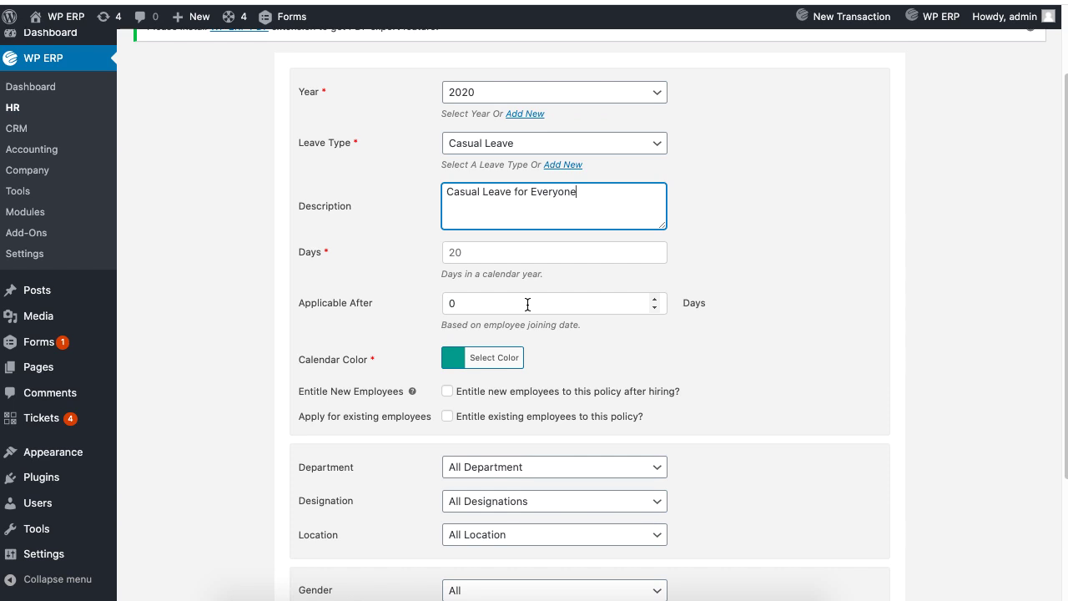
{"action": "left_click", "coordinate": [524, 303]}
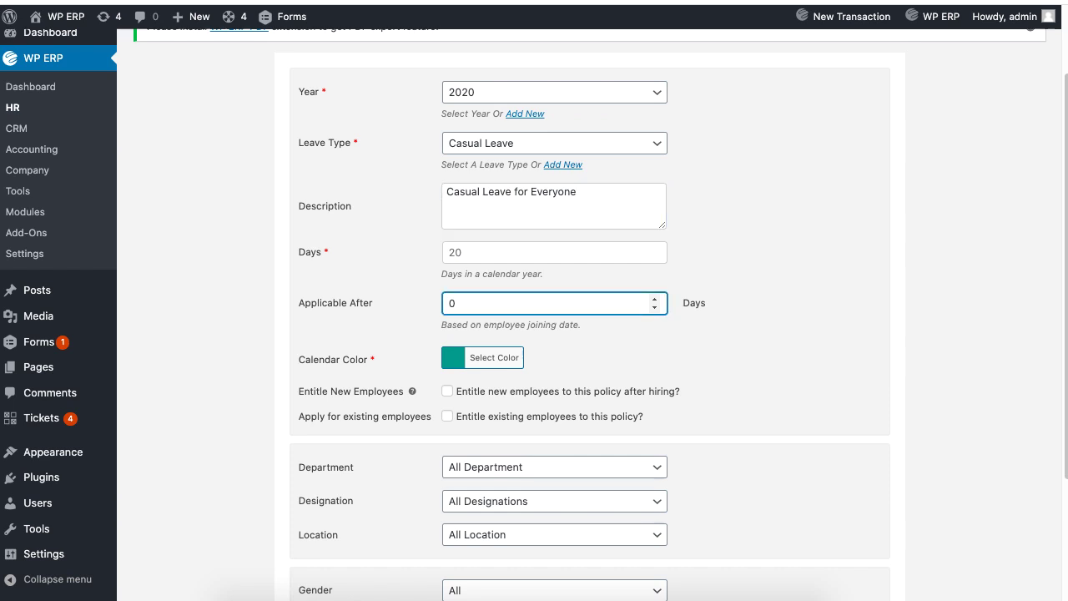
{"action": "key", "text": "BackSpace"}
{"action": "type", "text": "30"}
{"action": "left_click", "coordinate": [512, 365]}
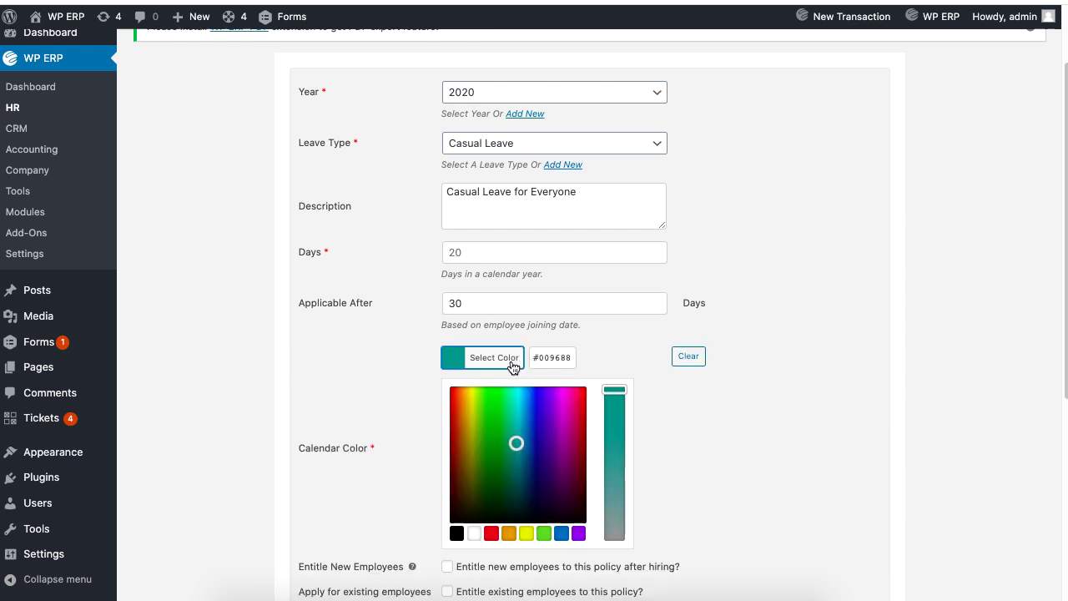
{"action": "left_click", "coordinate": [512, 365]}
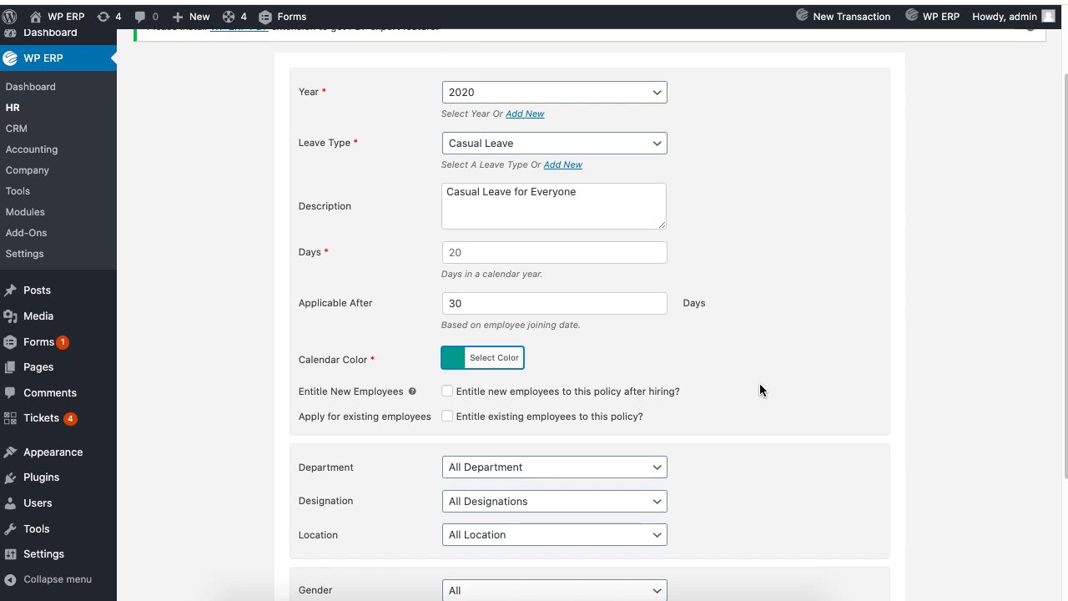
- Entitle new and existing employees, keeping all departments and designations
{"action": "scroll", "coordinate": [760, 385], "scroll_direction": "down", "scroll_amount": 5}
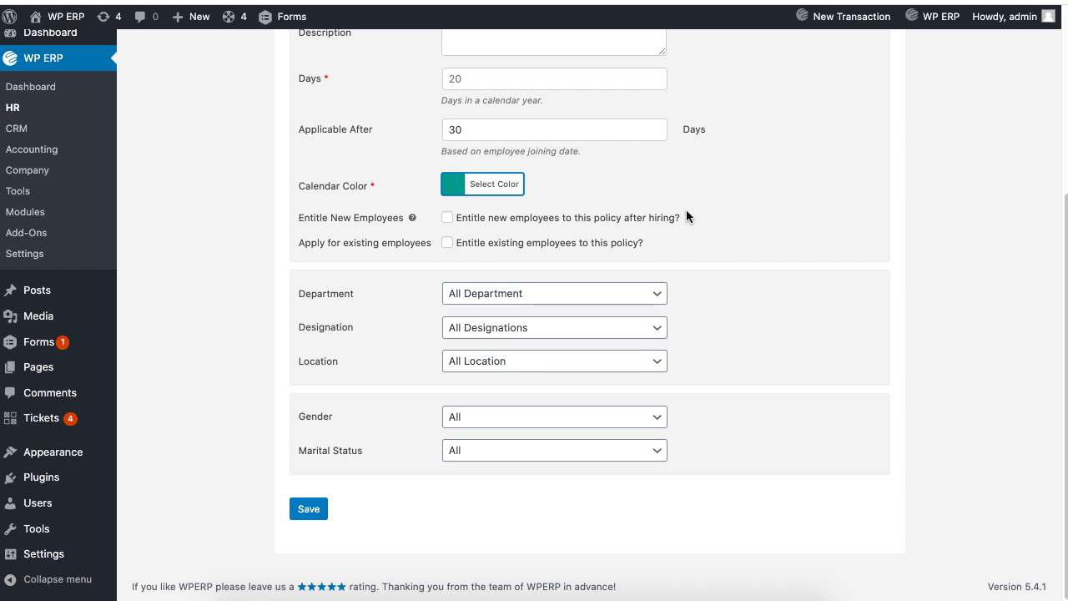
{"action": "left_click", "coordinate": [447, 217]}
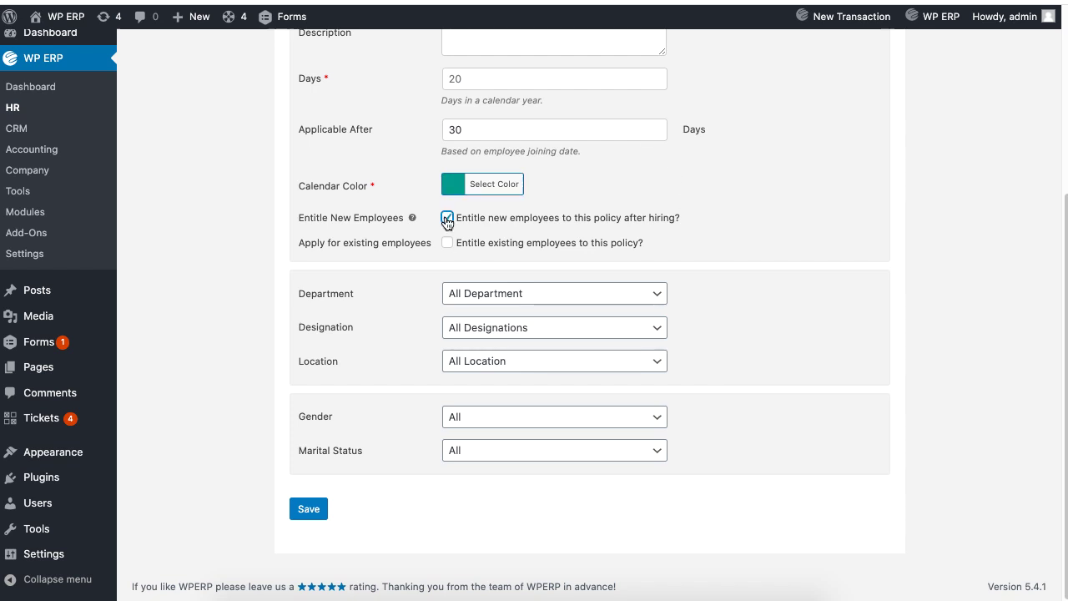
{"action": "left_click", "coordinate": [509, 243]}
{"action": "left_click", "coordinate": [655, 292]}
{"action": "left_click", "coordinate": [710, 296]}
{"action": "left_click", "coordinate": [647, 327]}
{"action": "left_click", "coordinate": [641, 330]}
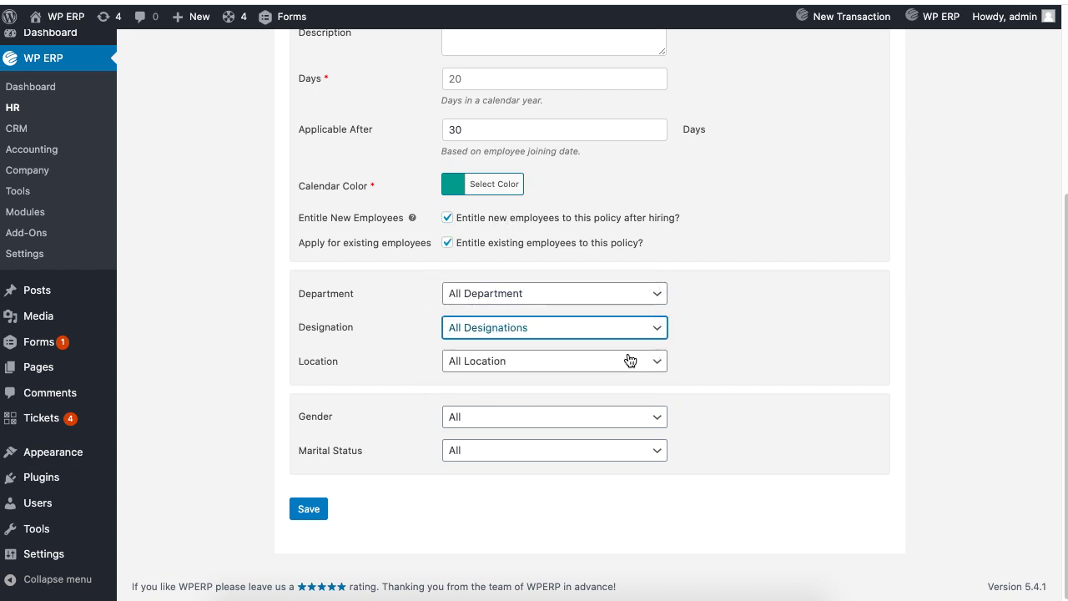
- Keep location, gender and marital status at All, and save the Casual Leave policy
{"action": "left_click", "coordinate": [630, 361]}
{"action": "left_click", "coordinate": [658, 421]}
{"action": "left_click", "coordinate": [698, 422]}
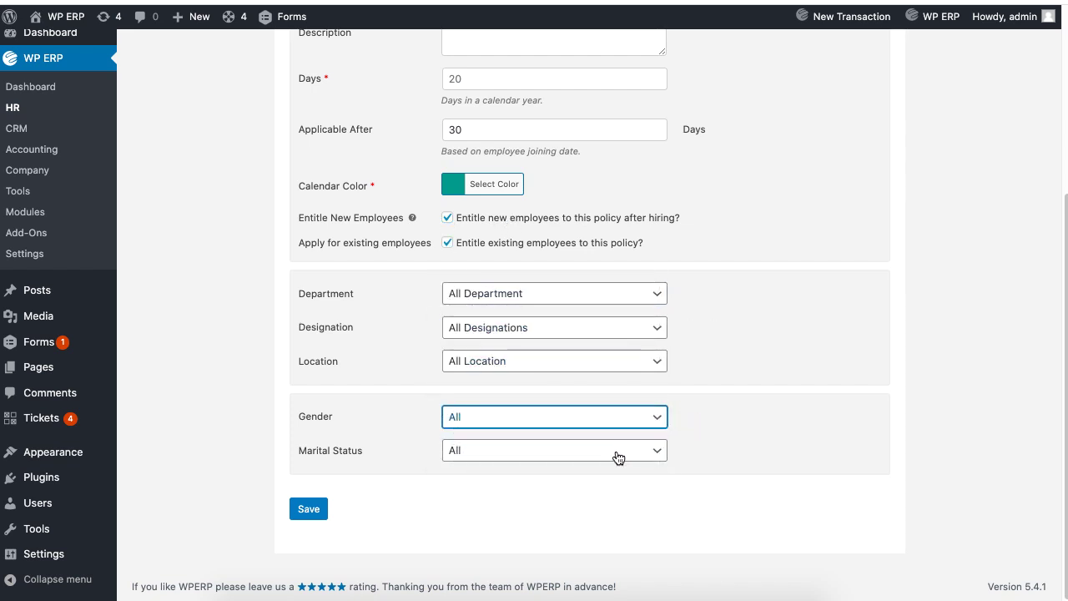
{"action": "left_click", "coordinate": [618, 458]}
{"action": "left_click", "coordinate": [723, 448]}
{"action": "left_click", "coordinate": [310, 508]}
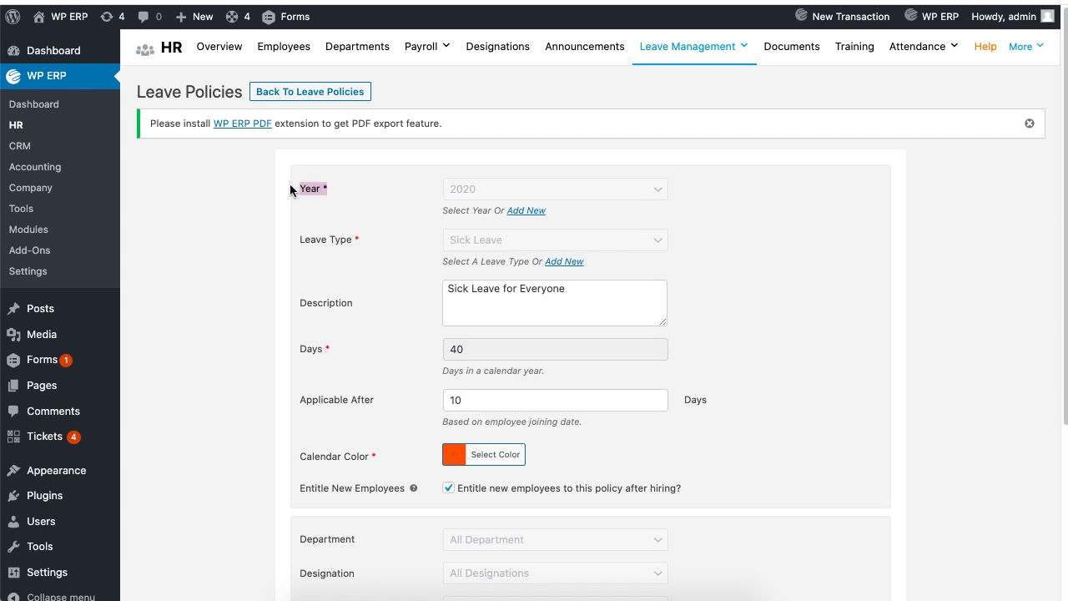
- Review the Sick Leave policy's locked Leave Type, Days and Calendar Color fields
{"action": "left_click_drag", "start_coordinate": [360, 242], "coordinate": [289, 241]}
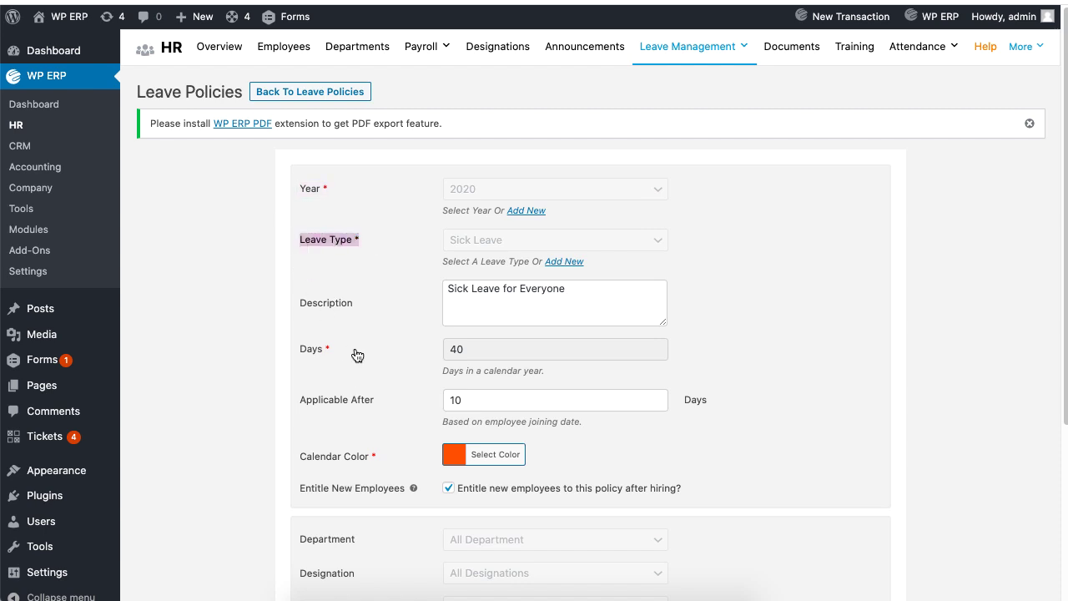
{"action": "left_click_drag", "start_coordinate": [358, 354], "coordinate": [302, 349]}
{"action": "left_click", "coordinate": [273, 363]}
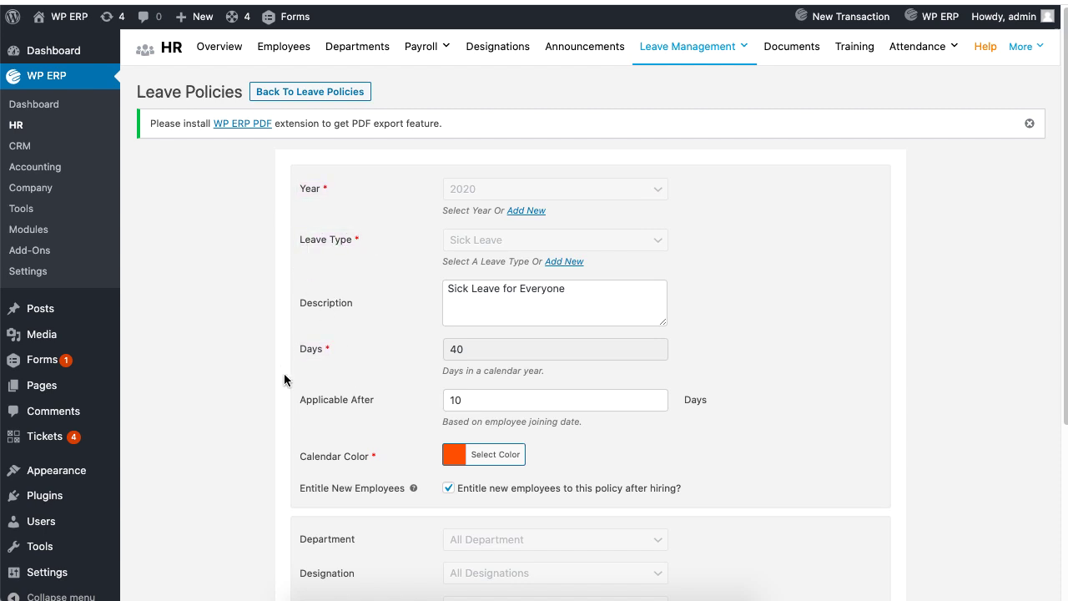
{"action": "left_click_drag", "start_coordinate": [315, 453], "coordinate": [297, 454]}
{"action": "left_click", "coordinate": [297, 453]}
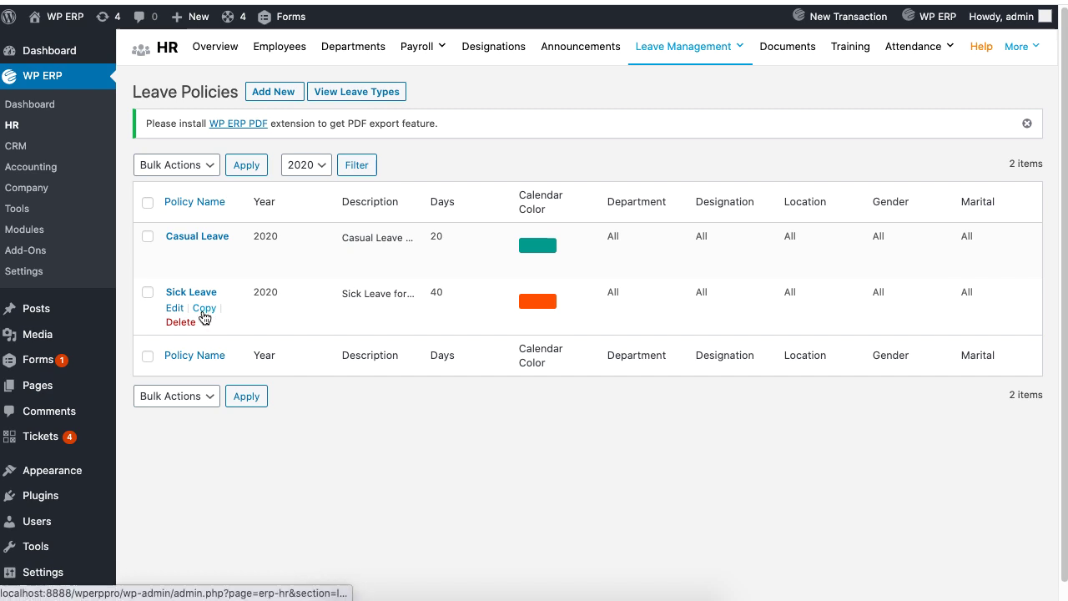
- Copy the Sick Leave policy as Maternity Leave with description 'Only for Women'
{"action": "left_click", "coordinate": [204, 308]}
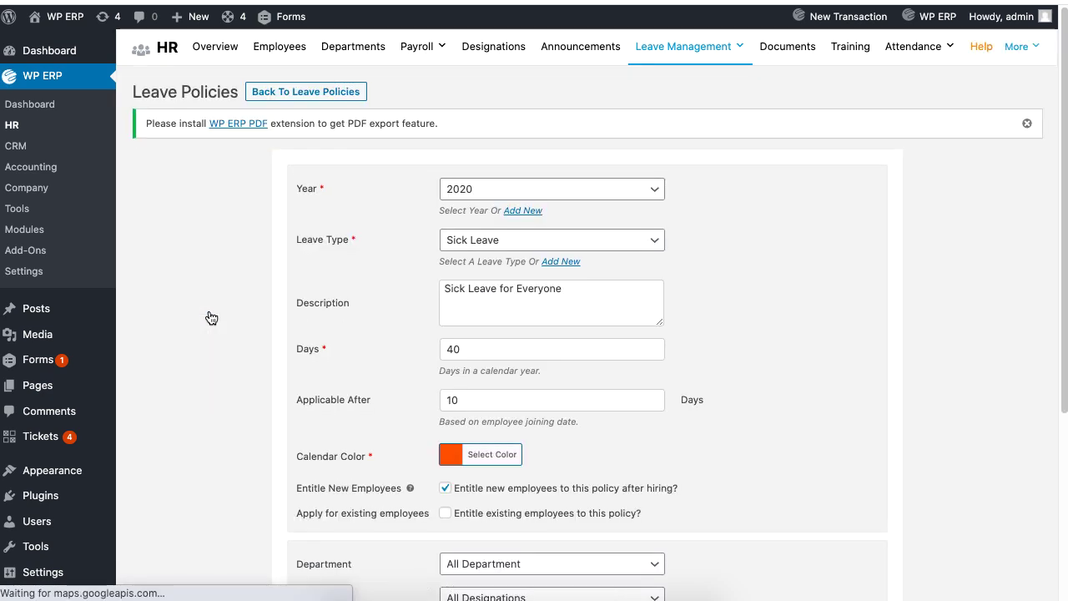
{"action": "left_click", "coordinate": [648, 243]}
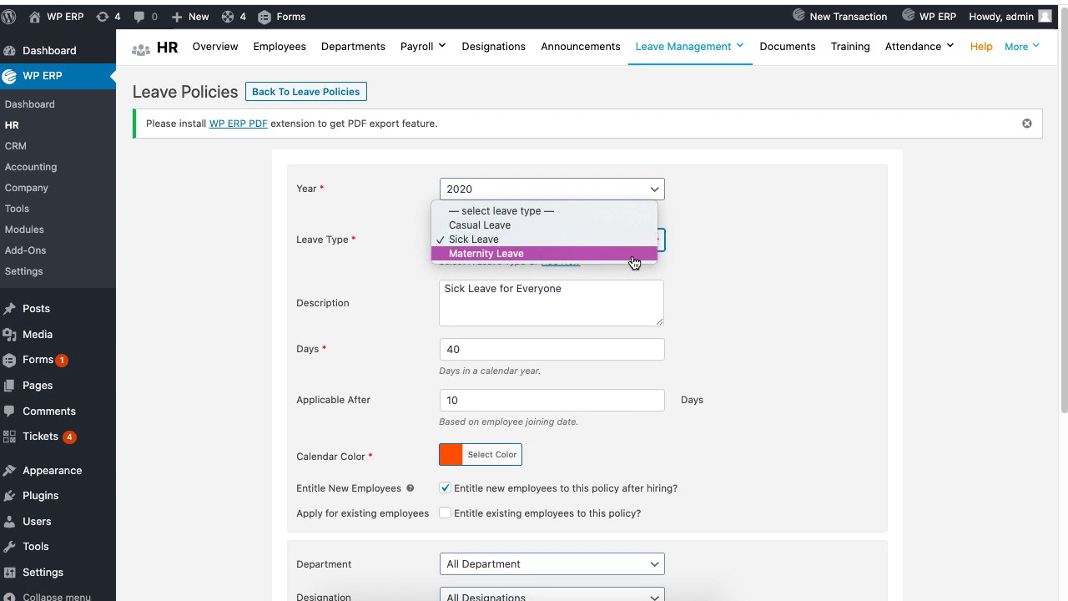
{"action": "left_click", "coordinate": [557, 255]}
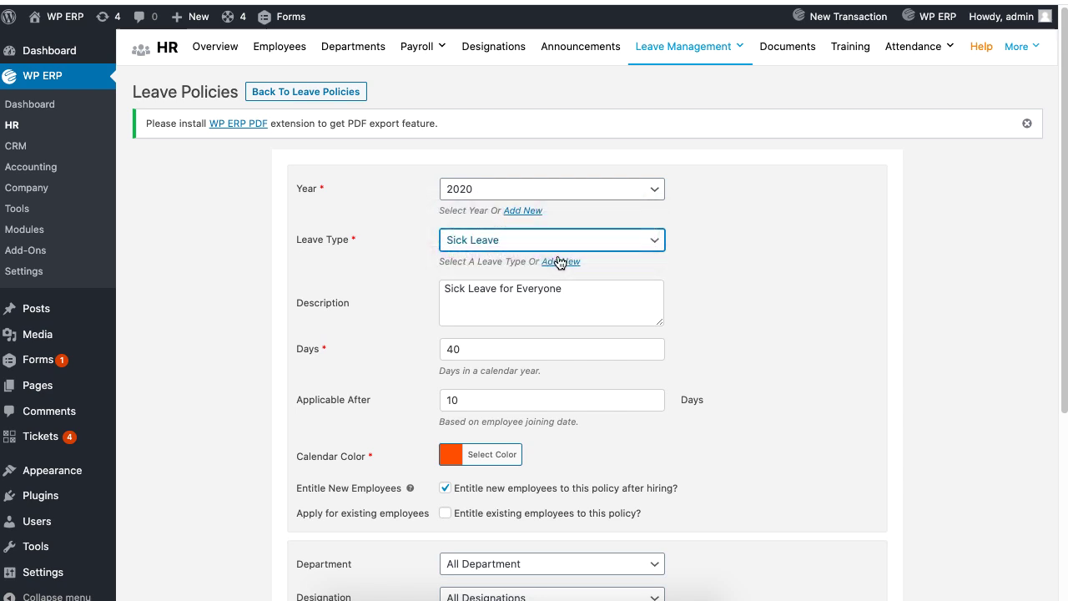
{"action": "type", "text": "Only for Women"}
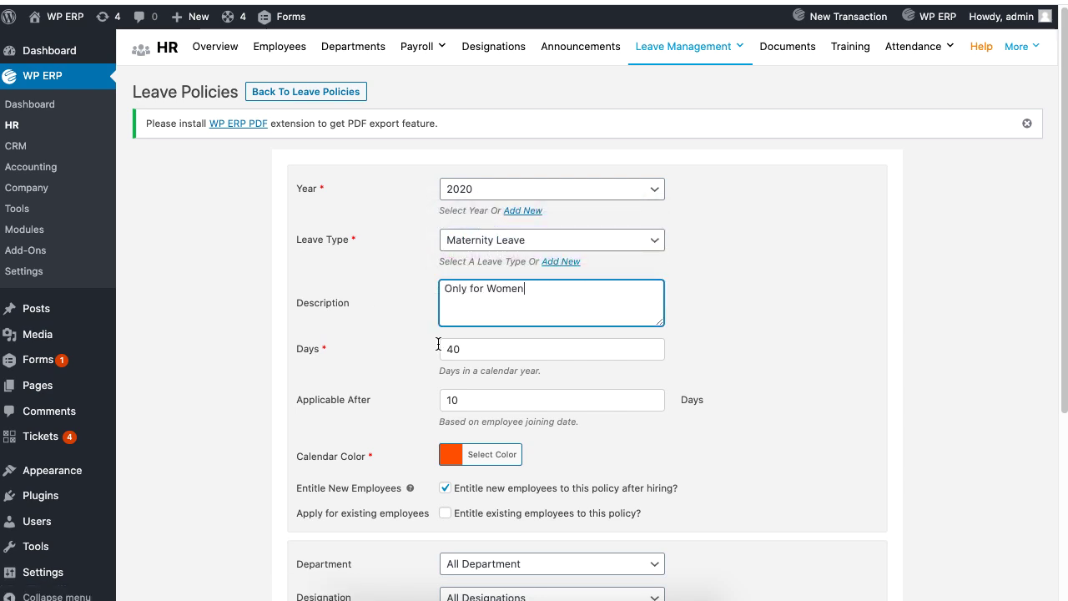
- Set 182 days, cyan colour and Female-only gender, then save the Maternity Leave policy
{"action": "left_click", "coordinate": [502, 353]}
{"action": "left_click_drag", "start_coordinate": [502, 352], "coordinate": [434, 358]}
{"action": "key", "text": "BackSpace"}
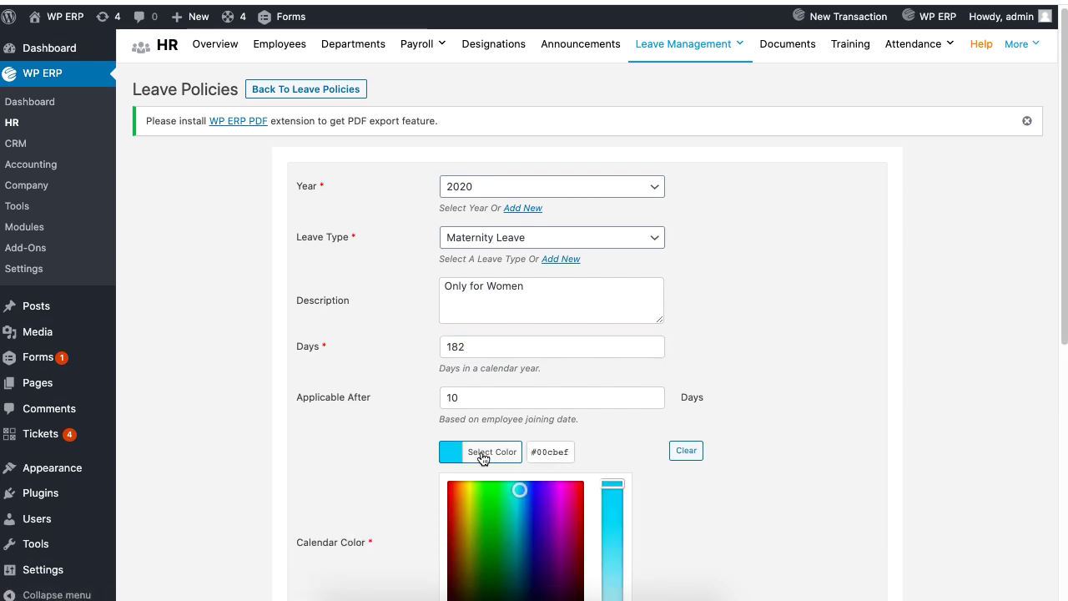
{"action": "left_click", "coordinate": [481, 453]}
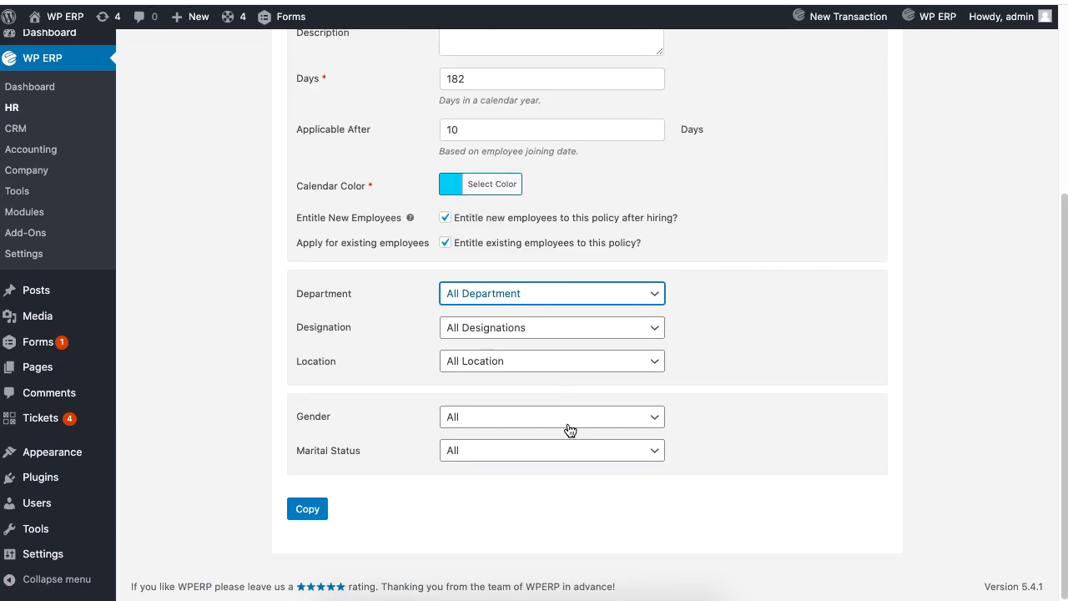
{"action": "left_click", "coordinate": [568, 423]}
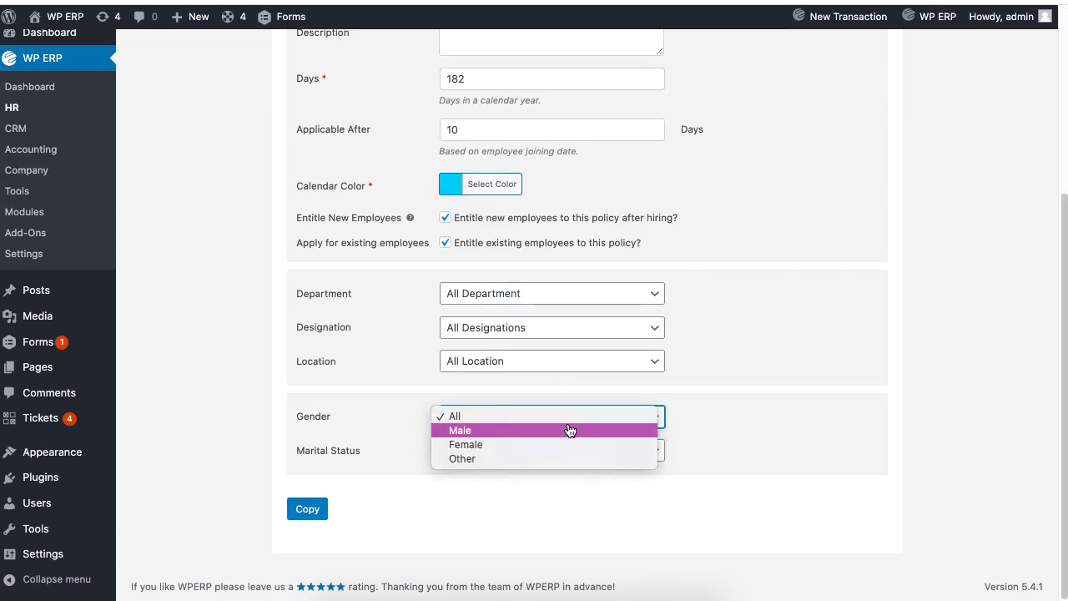
{"action": "left_click", "coordinate": [570, 447]}
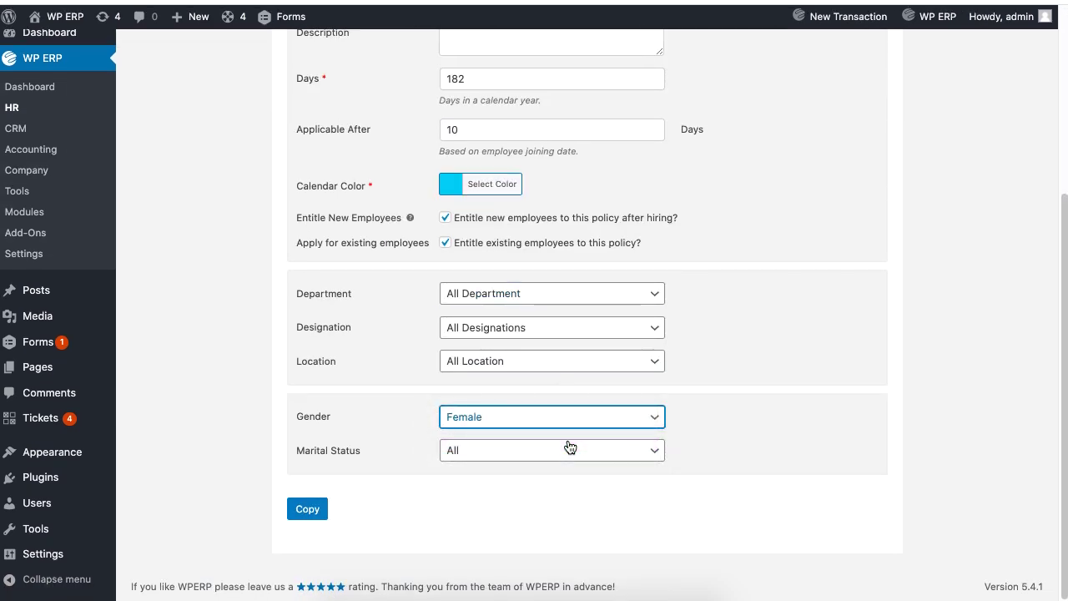
{"action": "left_click", "coordinate": [316, 517]}
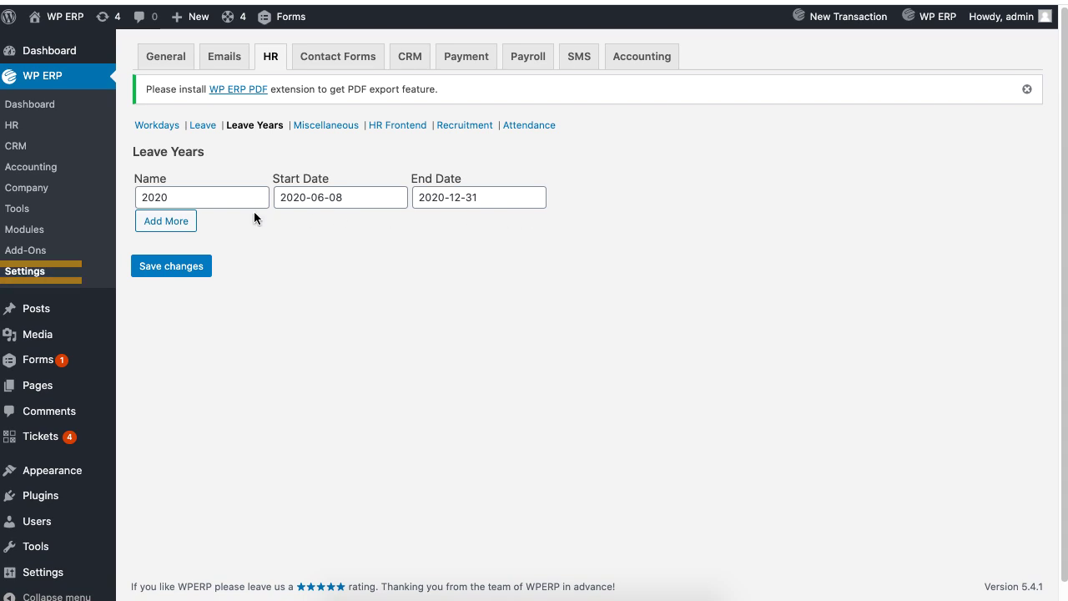
- Add leave year 2021 running 2021-01-01 to 2021-12-31 and save the changes
{"action": "left_click", "coordinate": [178, 221]}
{"action": "left_click", "coordinate": [193, 223]}
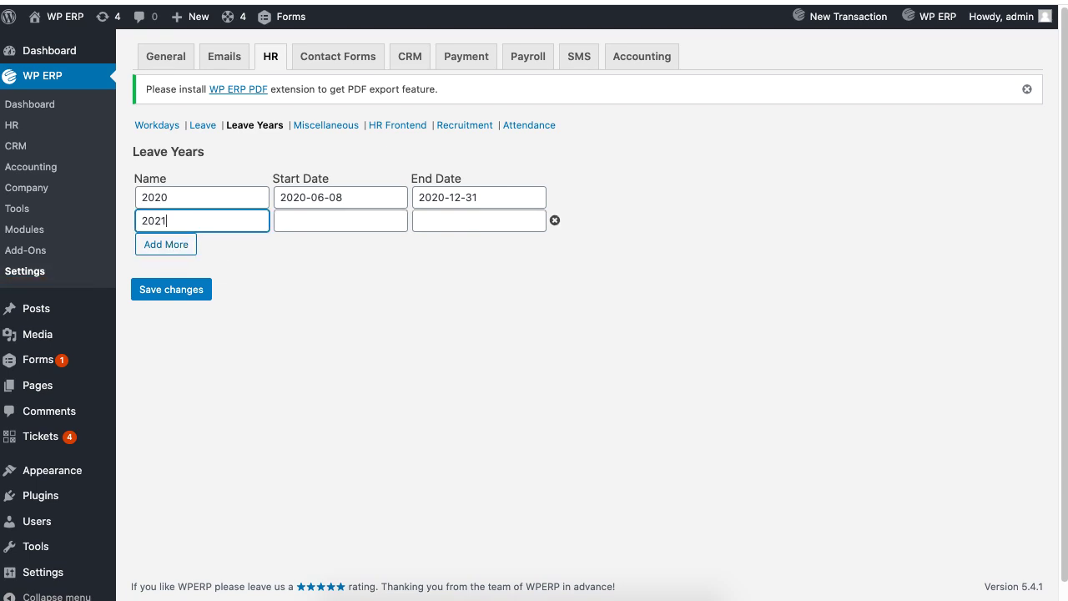
{"action": "key", "text": "Tab"}
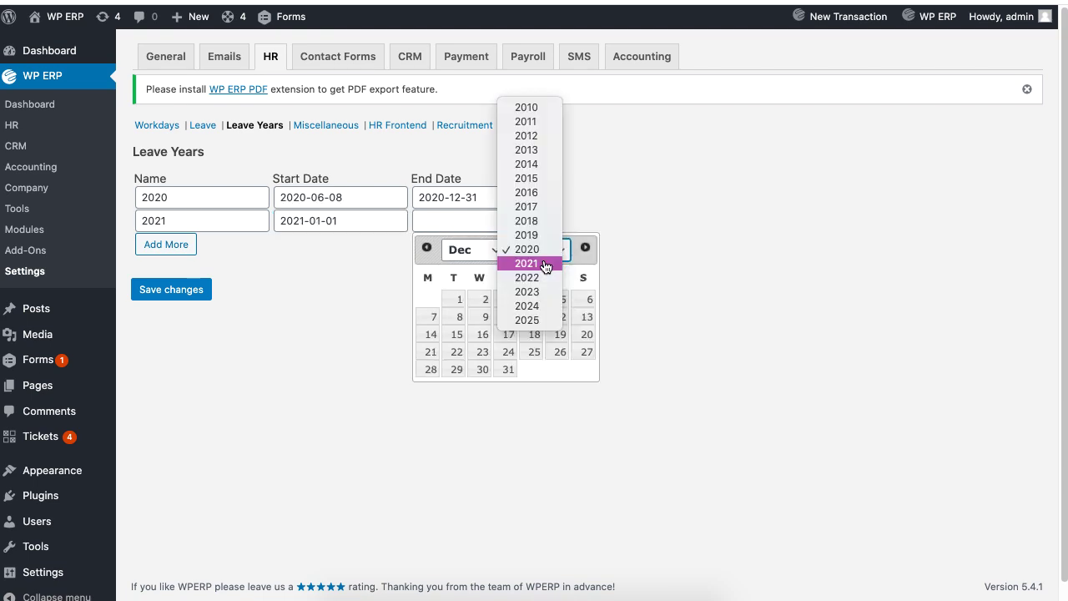
{"action": "left_click", "coordinate": [543, 266]}
{"action": "left_click", "coordinate": [534, 368]}
{"action": "left_click", "coordinate": [191, 289]}
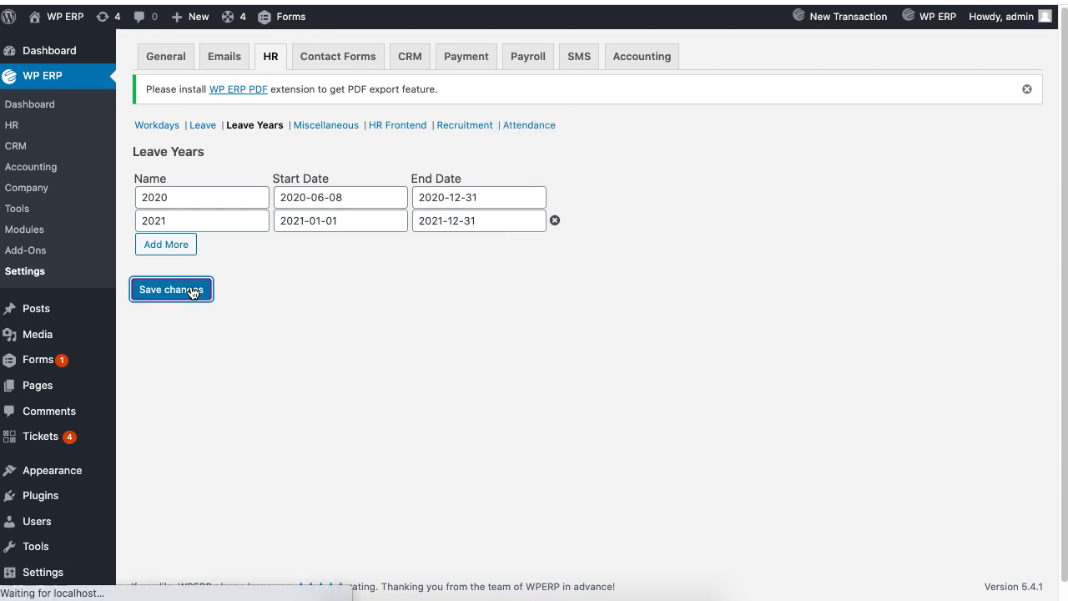
- Copy the Casual Leave policy and set the copy's year to 2021
{"action": "left_click", "coordinate": [46, 125]}
{"action": "mouse_move", "coordinate": [682, 47]}
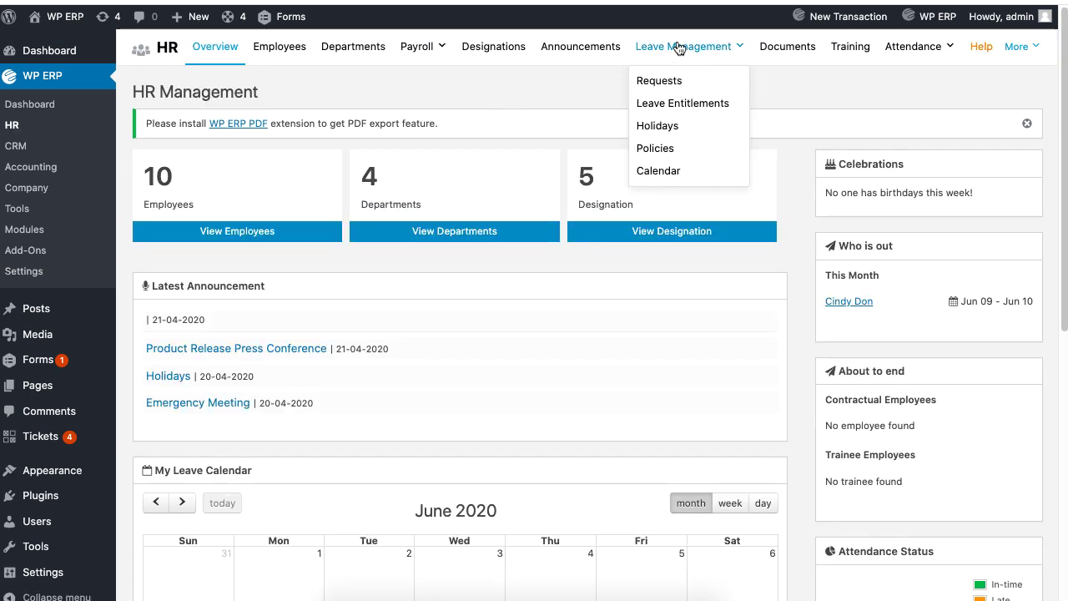
{"action": "left_click", "coordinate": [671, 151]}
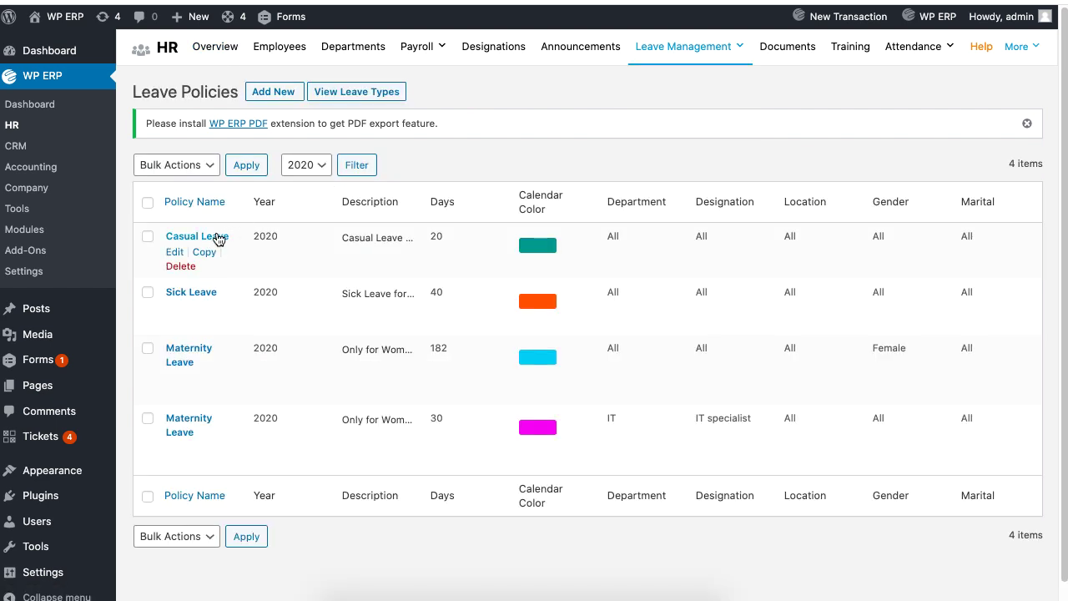
{"action": "left_click", "coordinate": [205, 253]}
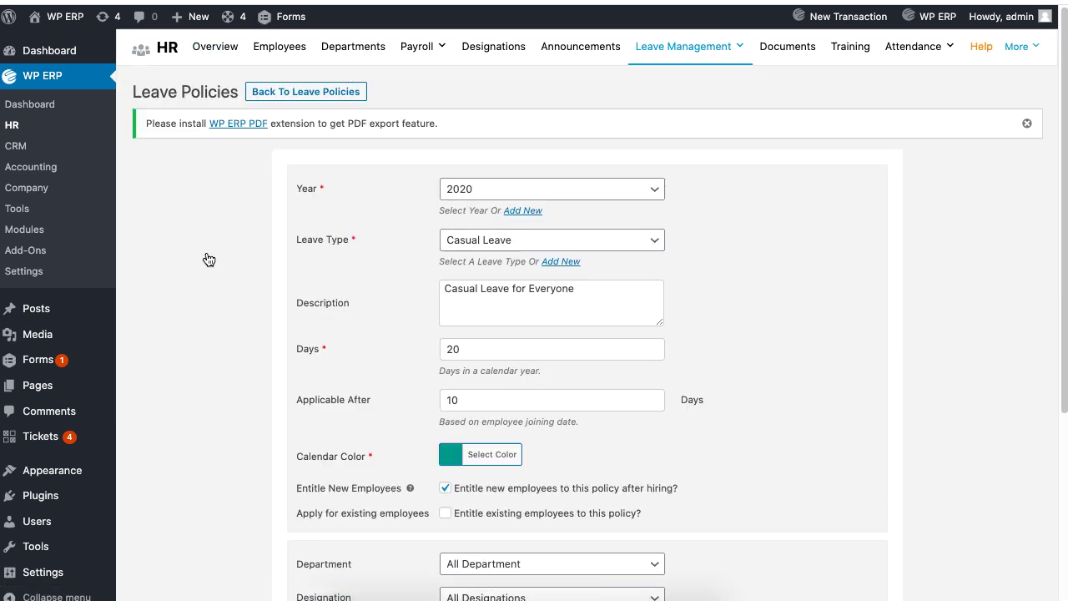
{"action": "left_click", "coordinate": [532, 187]}
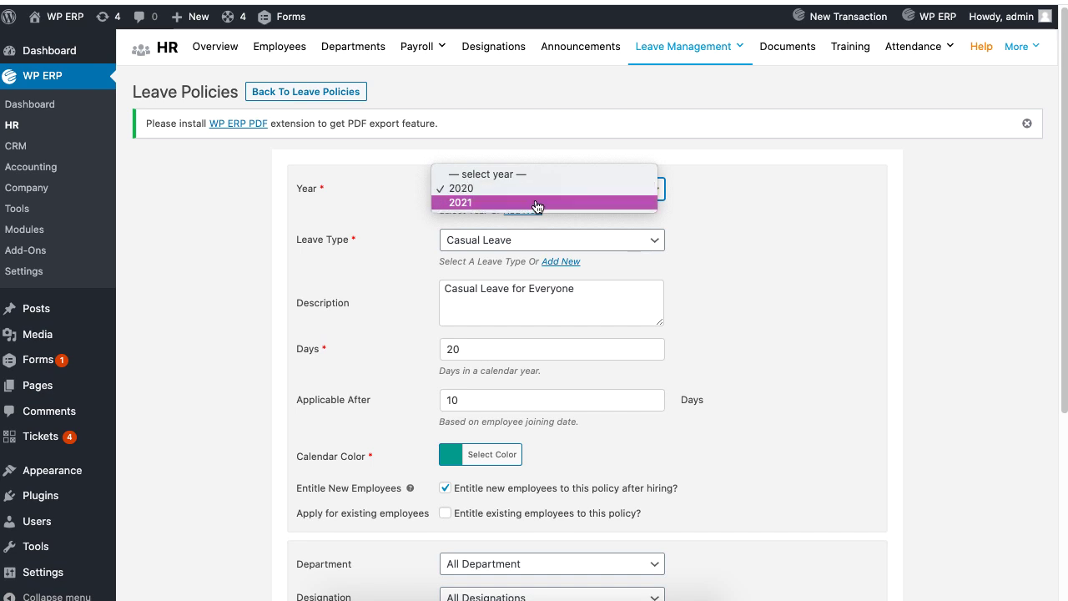
{"action": "left_click", "coordinate": [487, 204]}
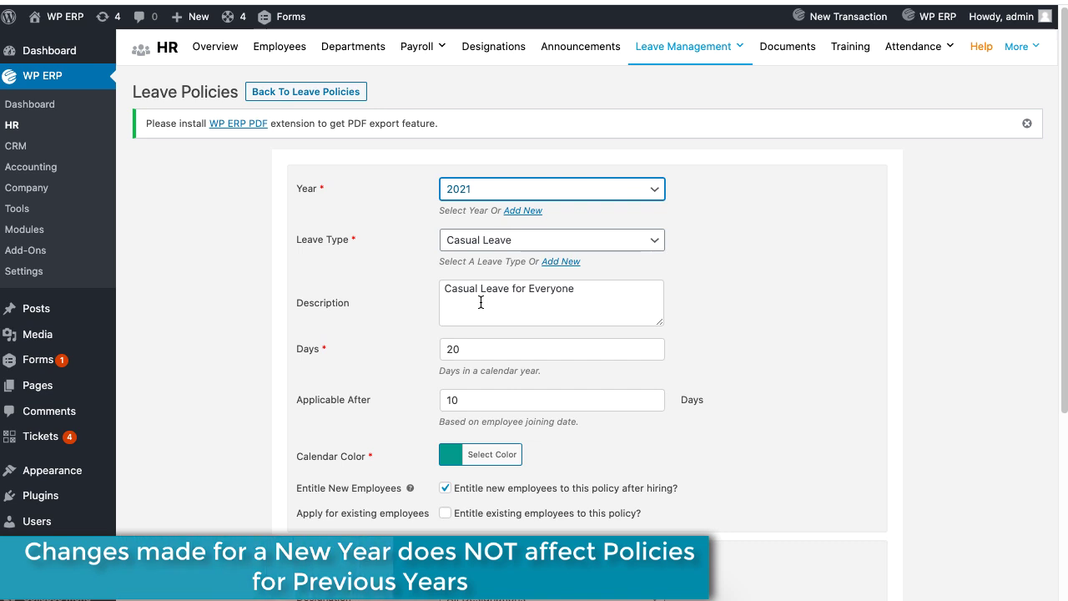
- Change the days to 25, entitle existing employees, and save the 2021 copy
{"action": "double_click", "coordinate": [455, 349]}
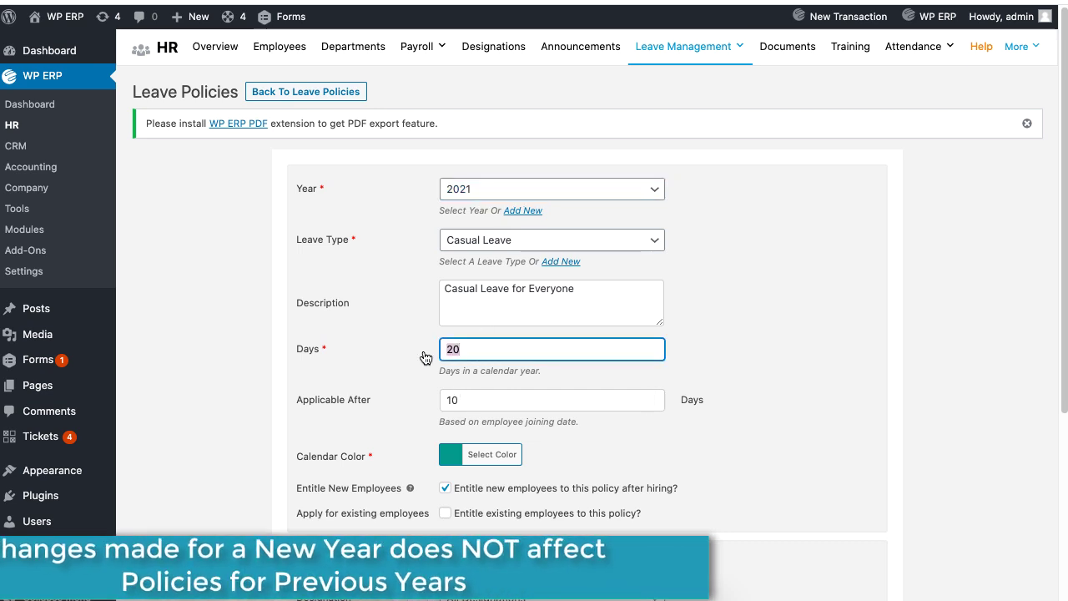
{"action": "type", "text": "25"}
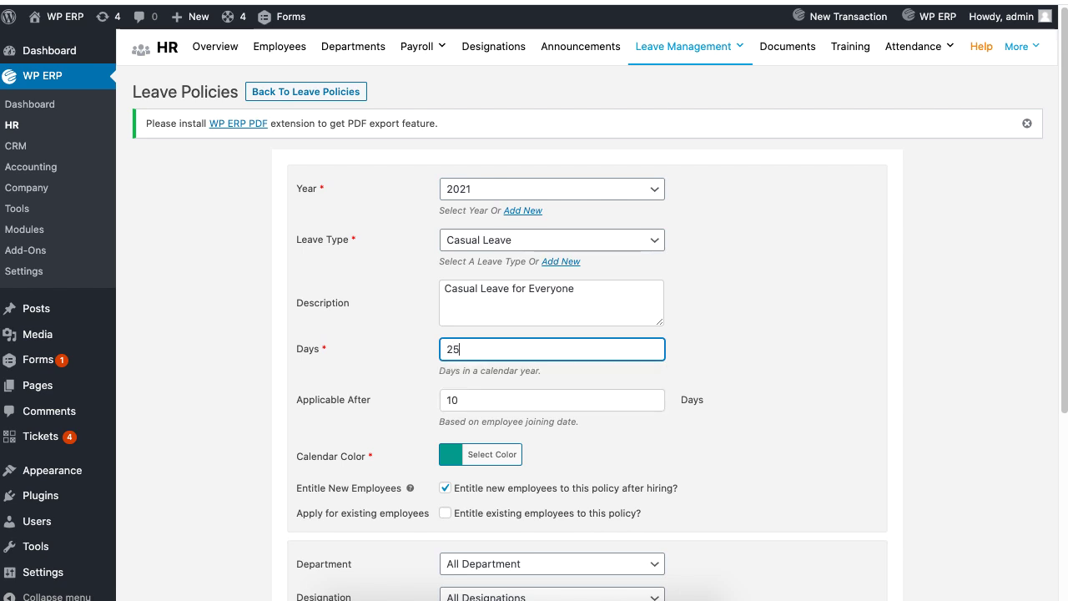
{"action": "left_click", "coordinate": [716, 338]}
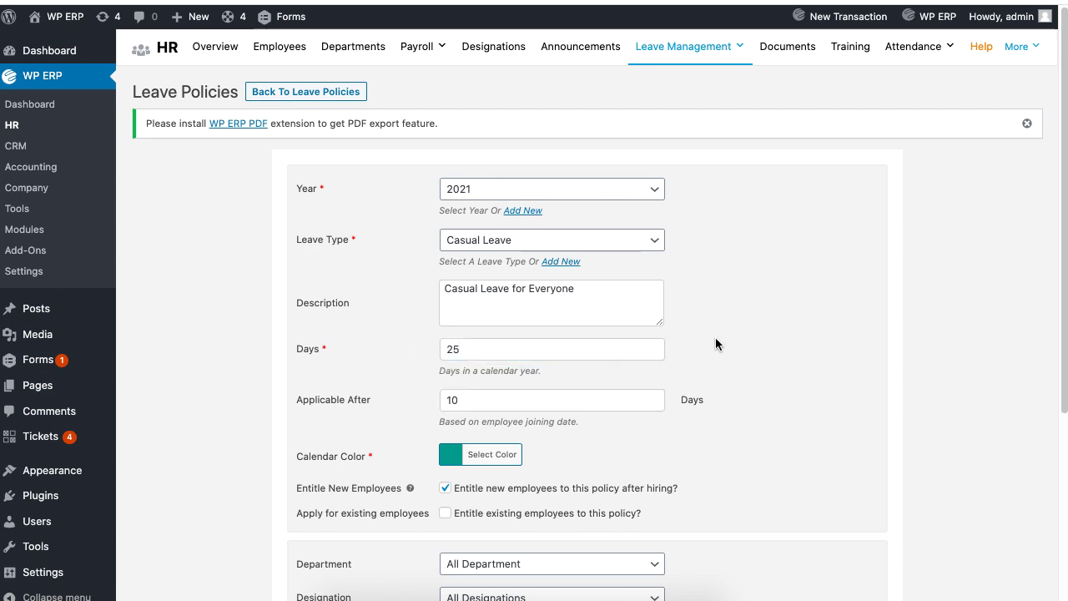
{"action": "left_click", "coordinate": [445, 513]}
{"action": "scroll", "coordinate": [445, 513], "scroll_direction": "down", "scroll_amount": 3}
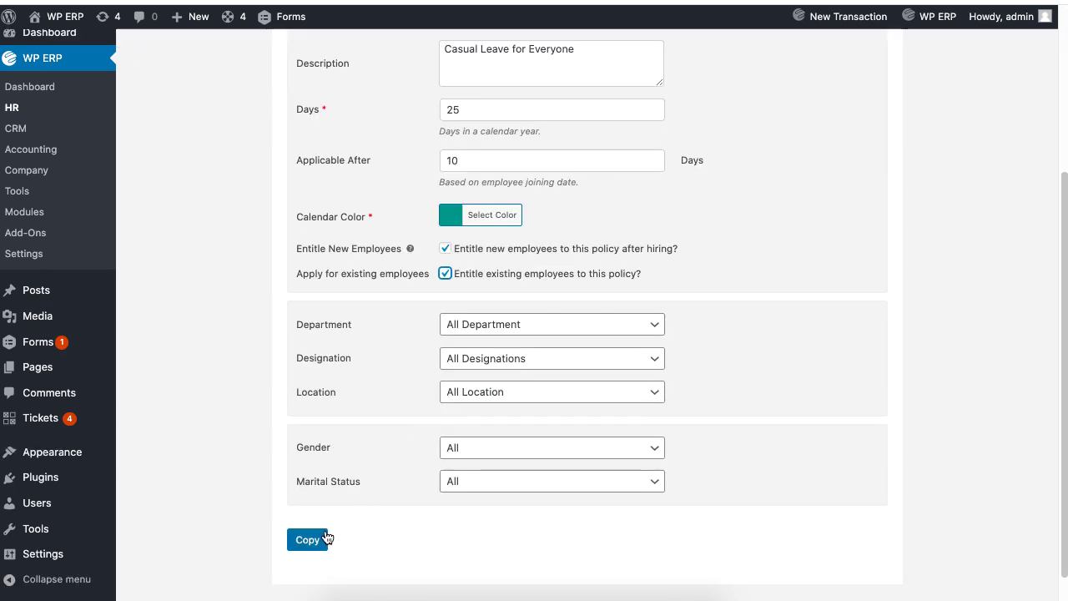
{"action": "left_click", "coordinate": [326, 539]}
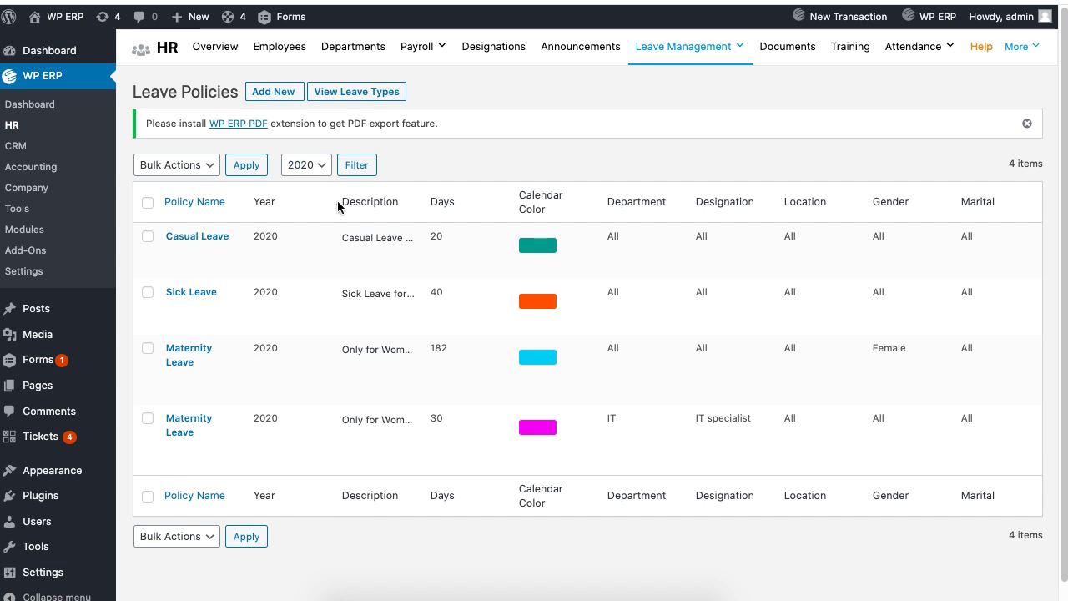
- Filter the leave policies list to the year 2021
{"action": "left_click", "coordinate": [322, 160]}
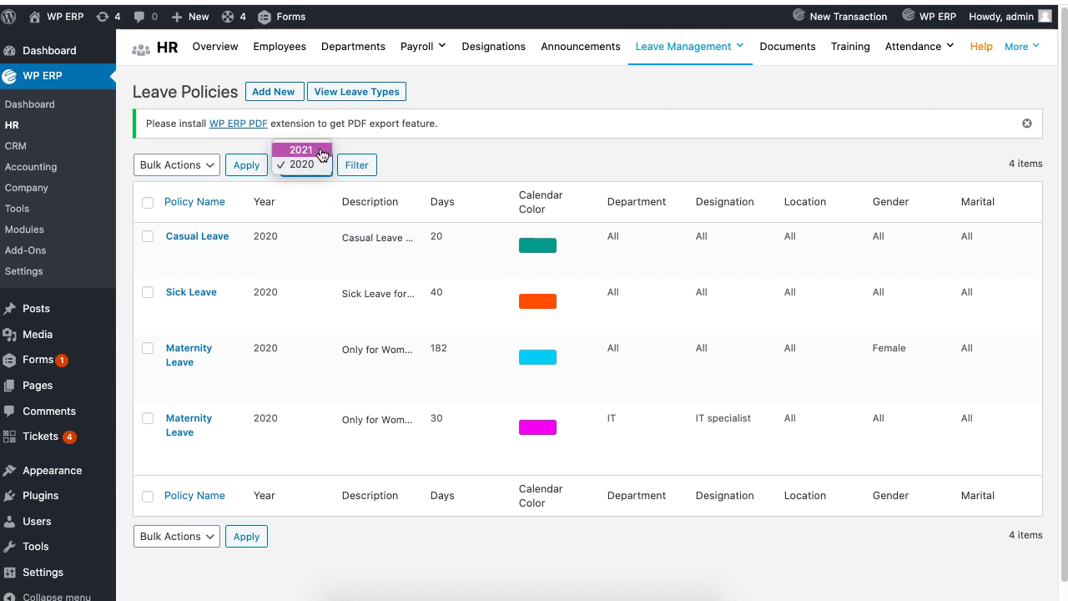
{"action": "left_click", "coordinate": [306, 148]}
{"action": "left_click", "coordinate": [362, 171]}
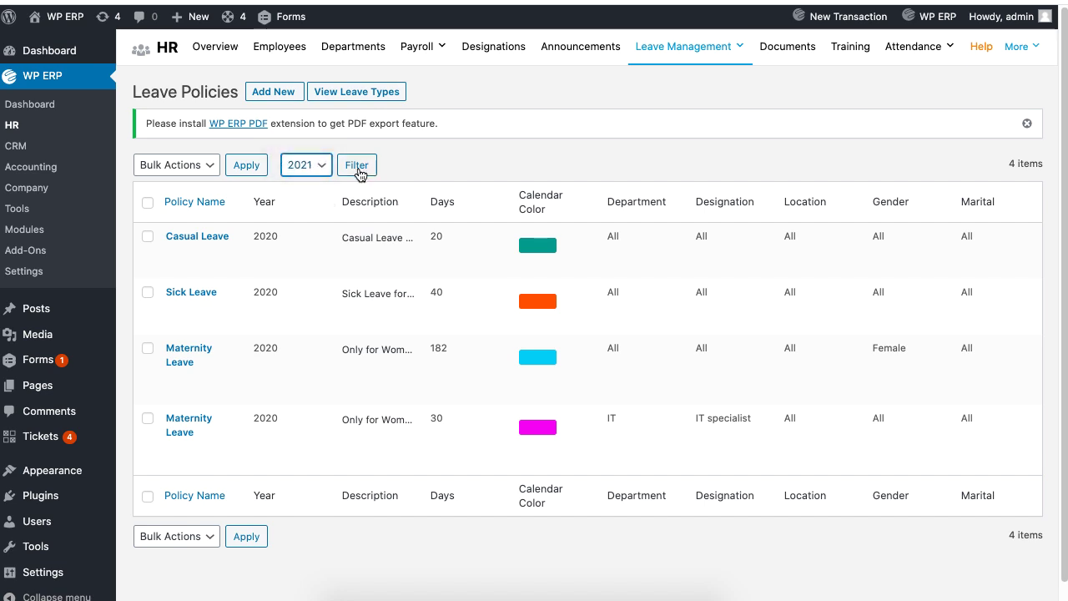
{"action": "left_click", "coordinate": [361, 176]}
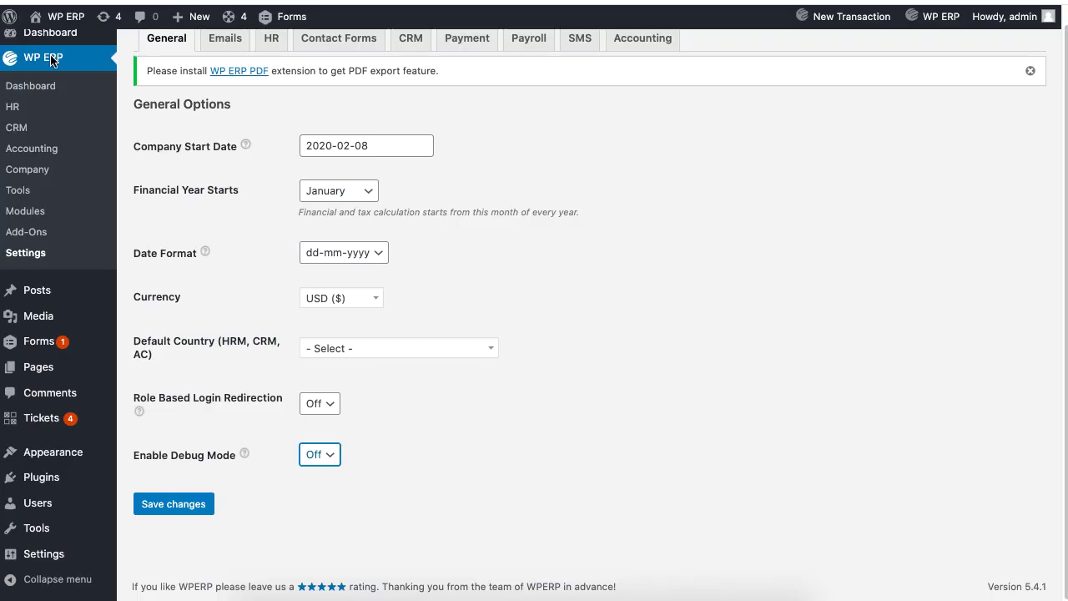
- View the HR Leave settings, where Extra Unpaid Leave is left unchecked
{"action": "left_click", "coordinate": [26, 254]}
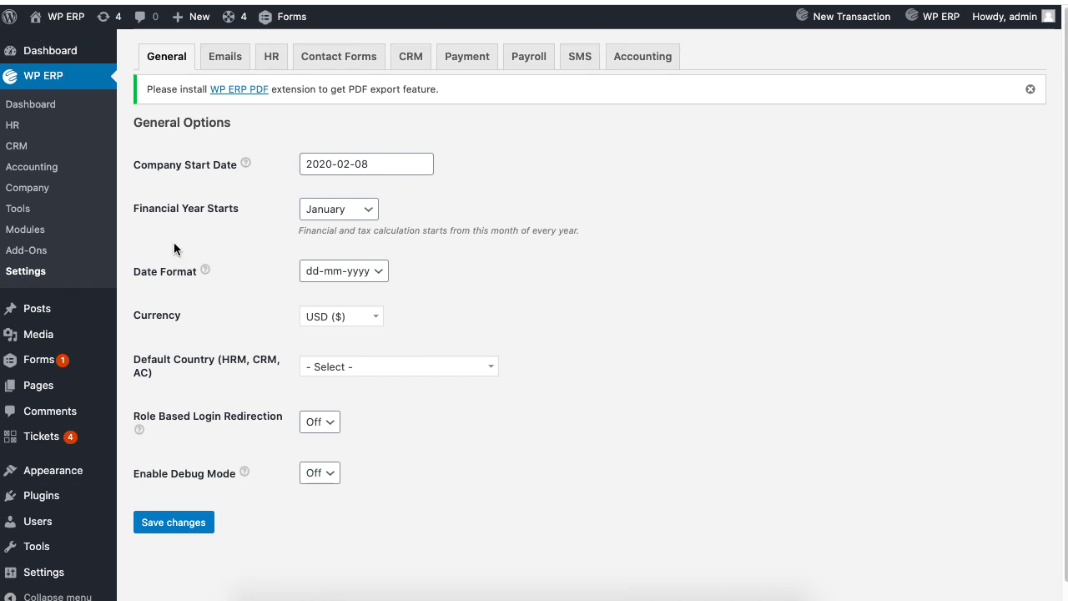
{"action": "left_click", "coordinate": [276, 62]}
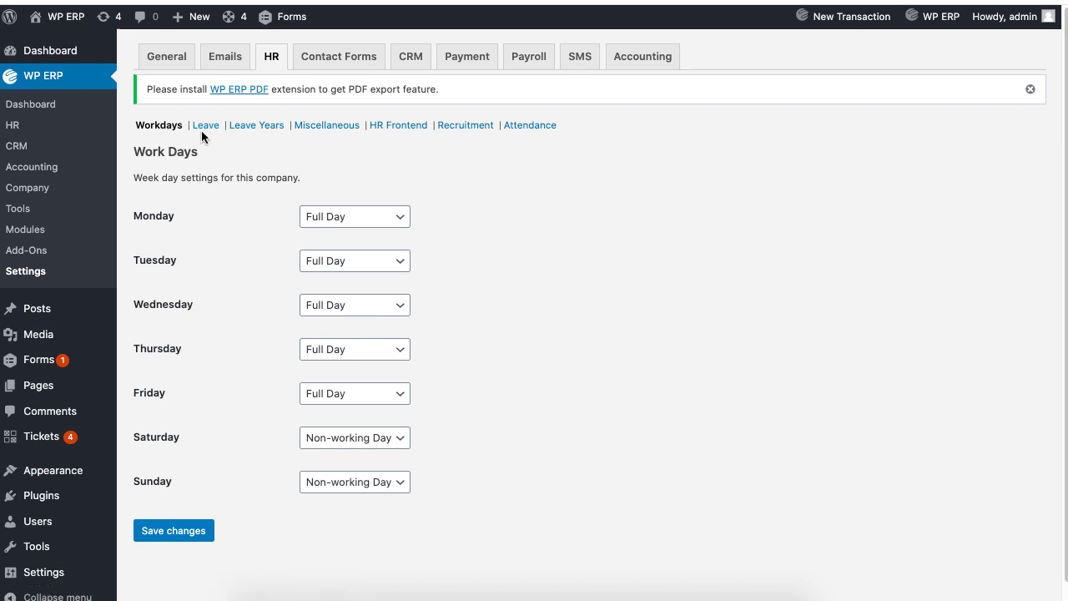
{"action": "left_click", "coordinate": [207, 127]}
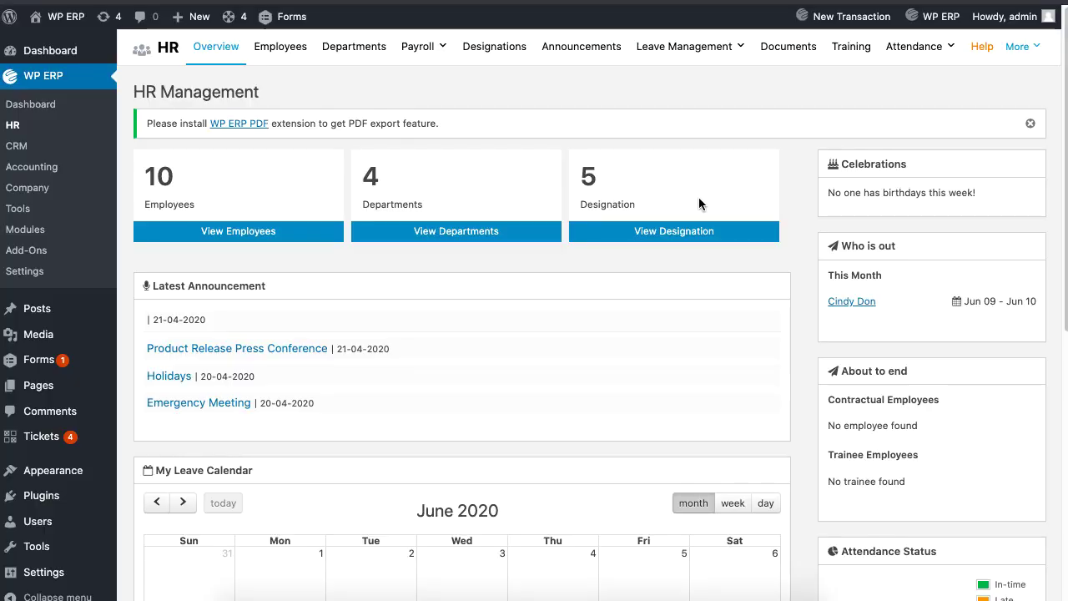
- Start a new holiday named Tour from the Holidays list
{"action": "mouse_move", "coordinate": [691, 46]}
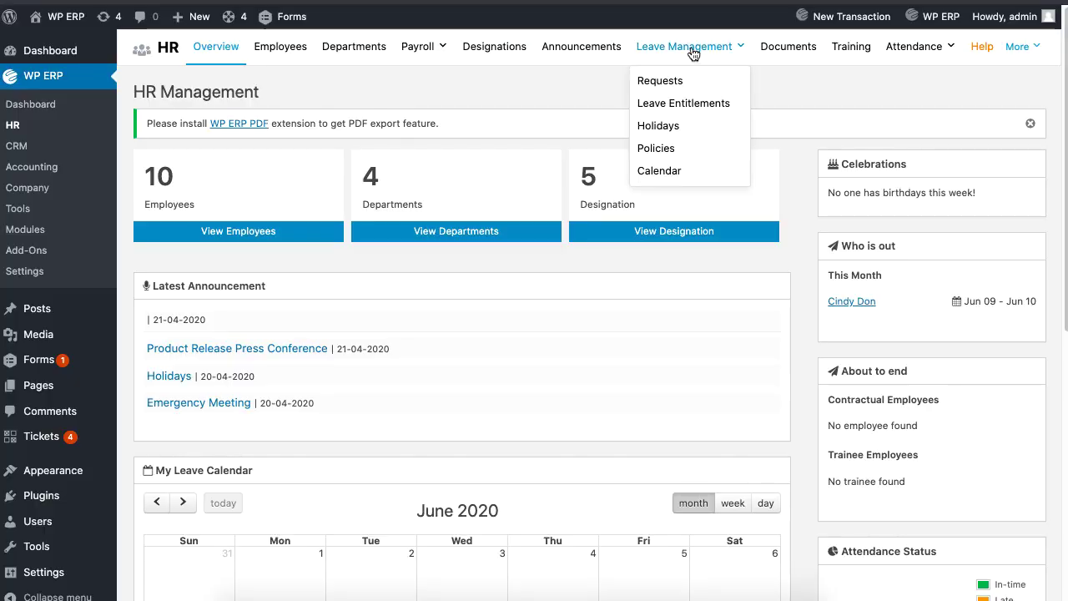
{"action": "left_click", "coordinate": [665, 127]}
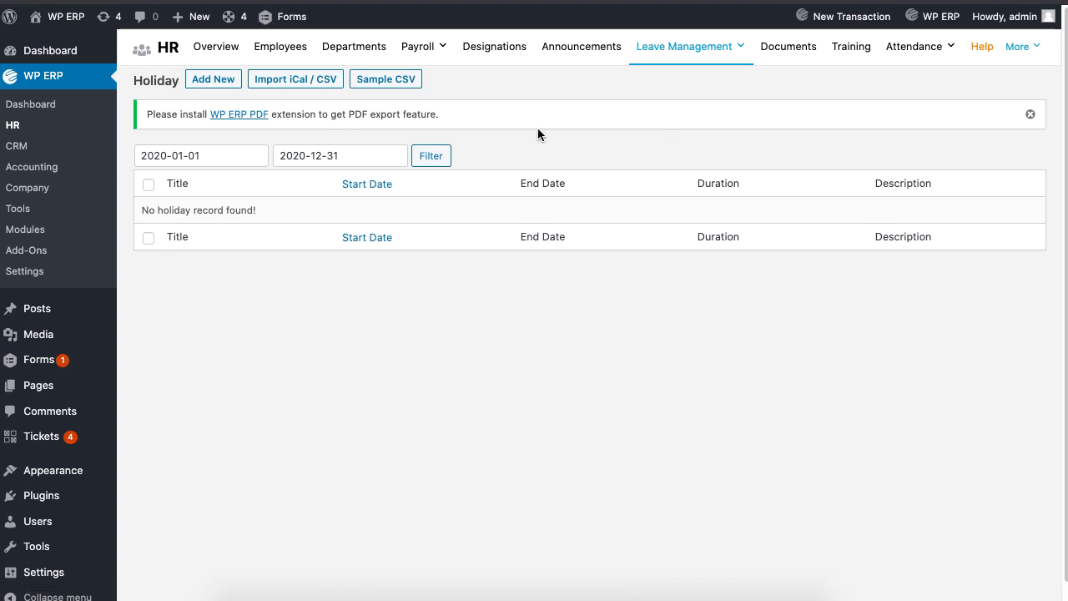
{"action": "left_click", "coordinate": [213, 79]}
{"action": "type", "text": "To"}
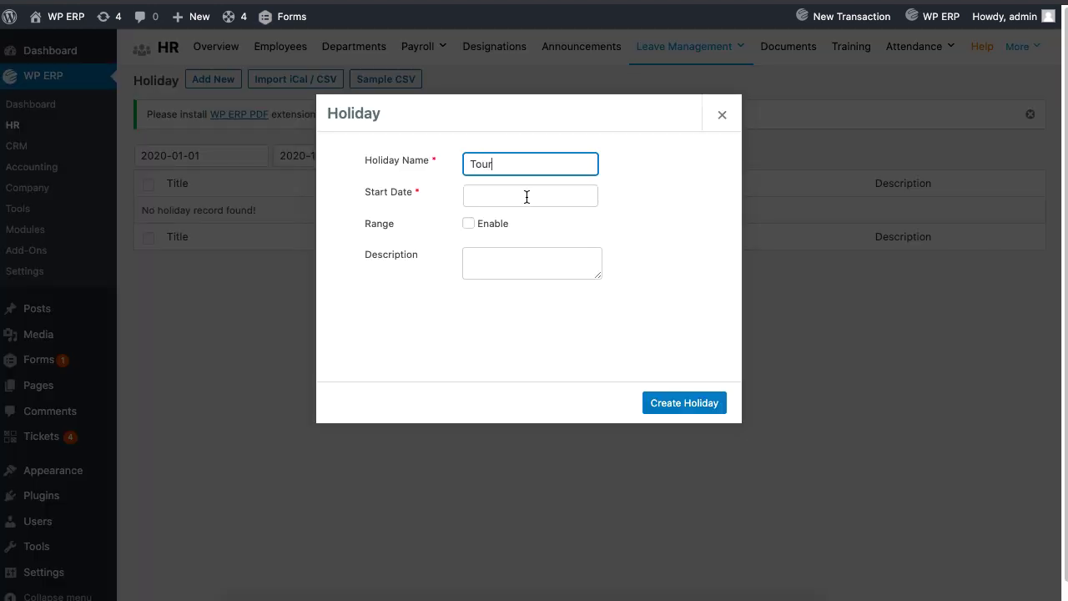
{"action": "type", "text": "ur"}
- Give Tour a date range of 11–19 June 2020 and create the holiday
{"action": "left_click", "coordinate": [526, 196]}
{"action": "left_click", "coordinate": [560, 293]}
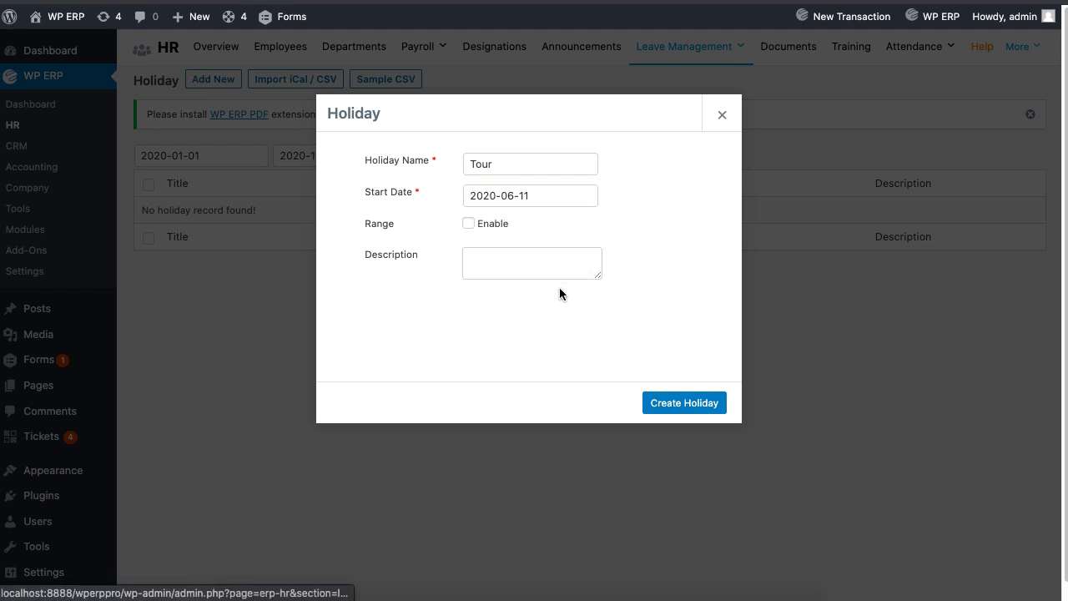
{"action": "left_click", "coordinate": [469, 224]}
{"action": "left_click", "coordinate": [509, 257]}
{"action": "left_click", "coordinate": [615, 371]}
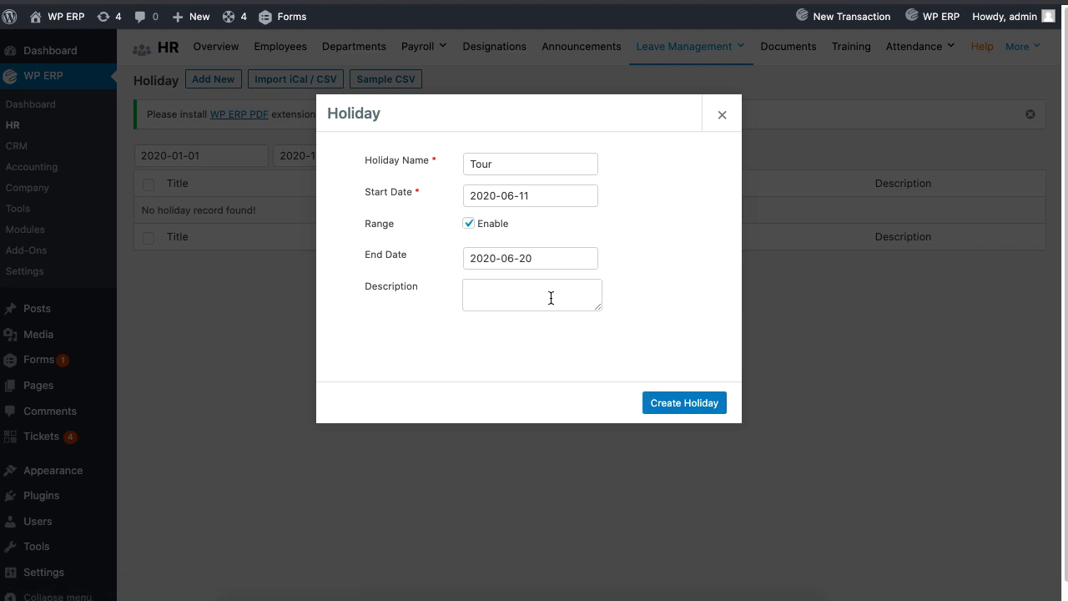
{"action": "left_click", "coordinate": [683, 404]}
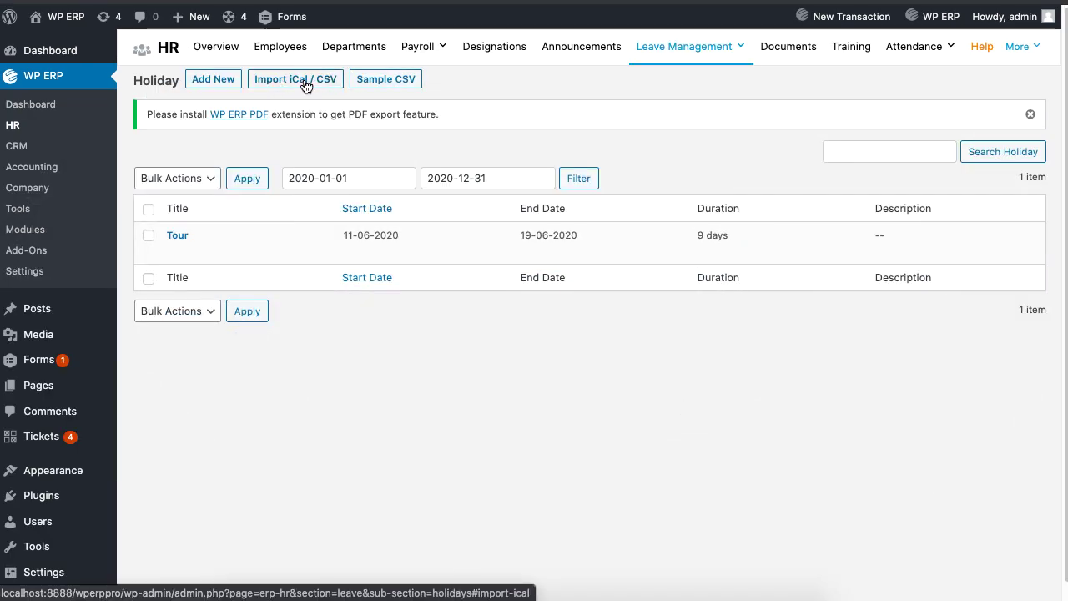
{"action": "left_click", "coordinate": [306, 85]}
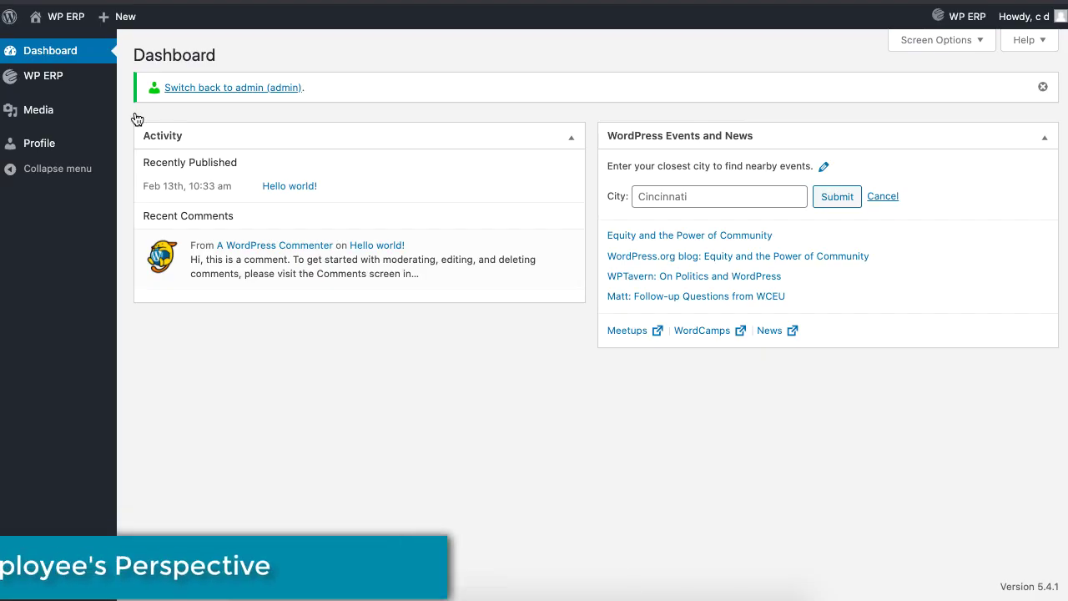
- Start a new leave request from the HR overview with Casual Leave as the type
{"action": "mouse_move", "coordinate": [61, 84]}
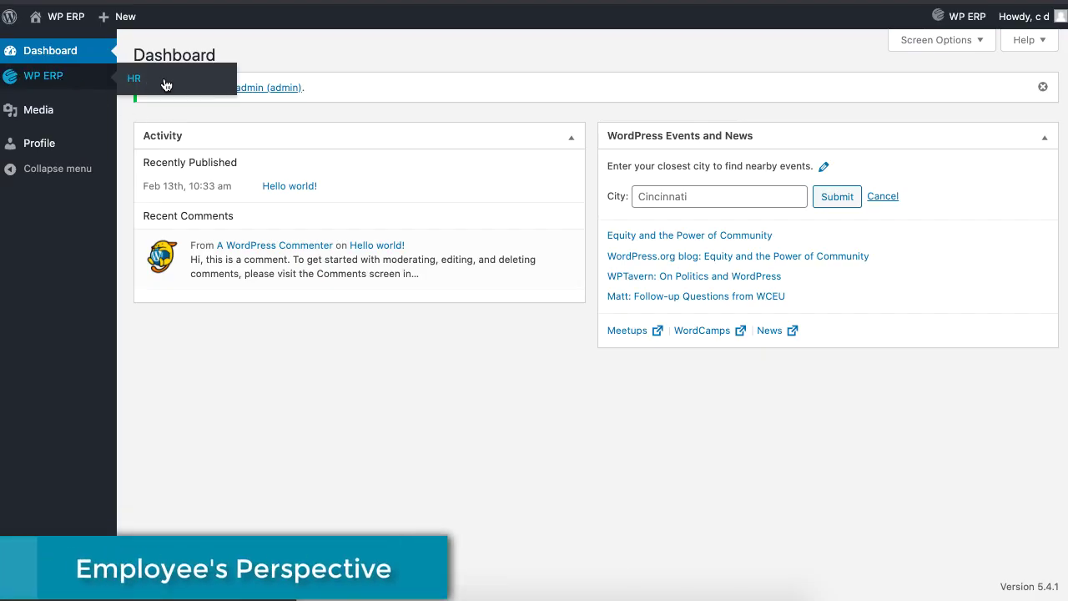
{"action": "left_click", "coordinate": [218, 84]}
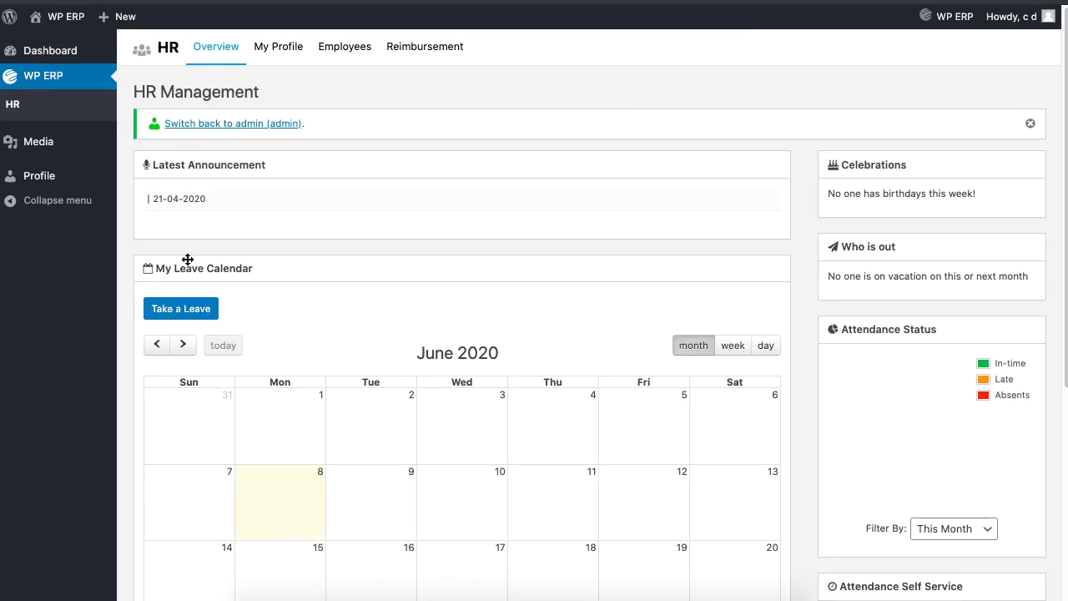
{"action": "left_click", "coordinate": [205, 312]}
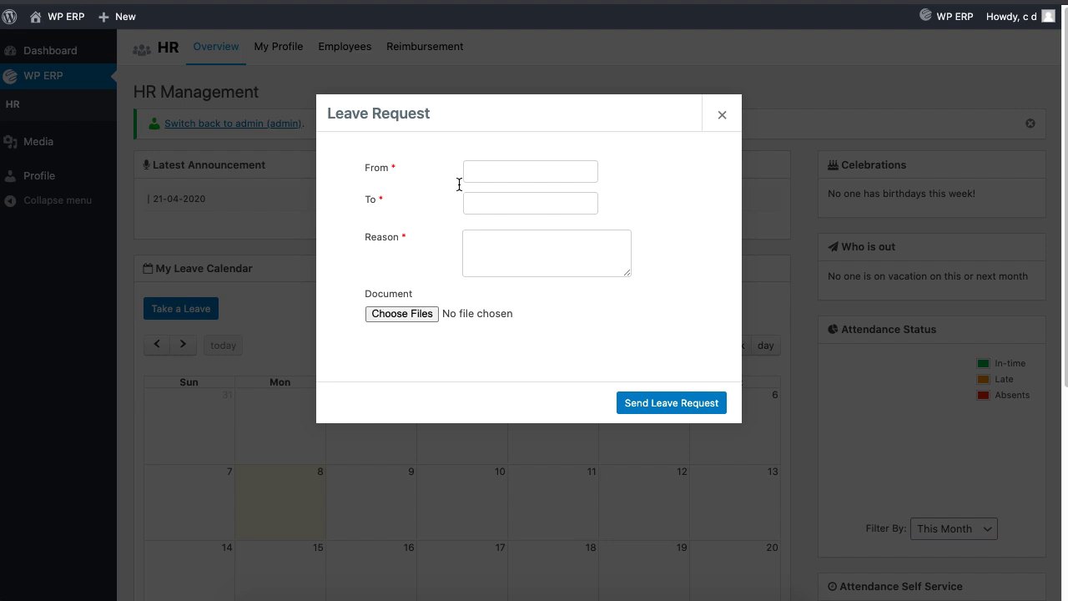
{"action": "left_click", "coordinate": [556, 171]}
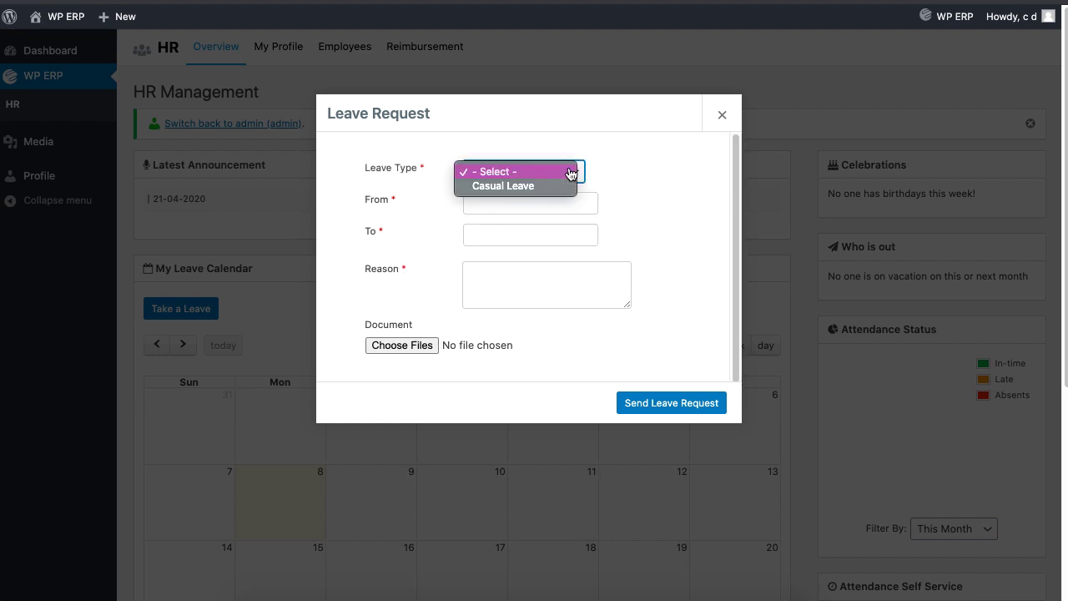
{"action": "left_click", "coordinate": [559, 192]}
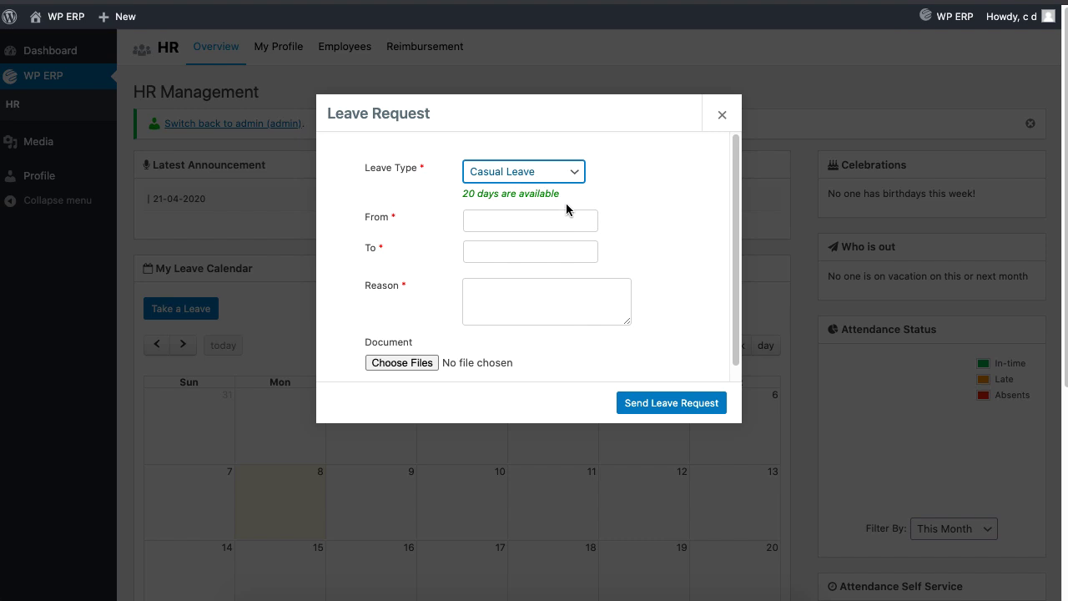
- Set the leave dates from 9 June to 10 June 2020
{"action": "left_click", "coordinate": [572, 219]}
{"action": "left_click", "coordinate": [509, 315]}
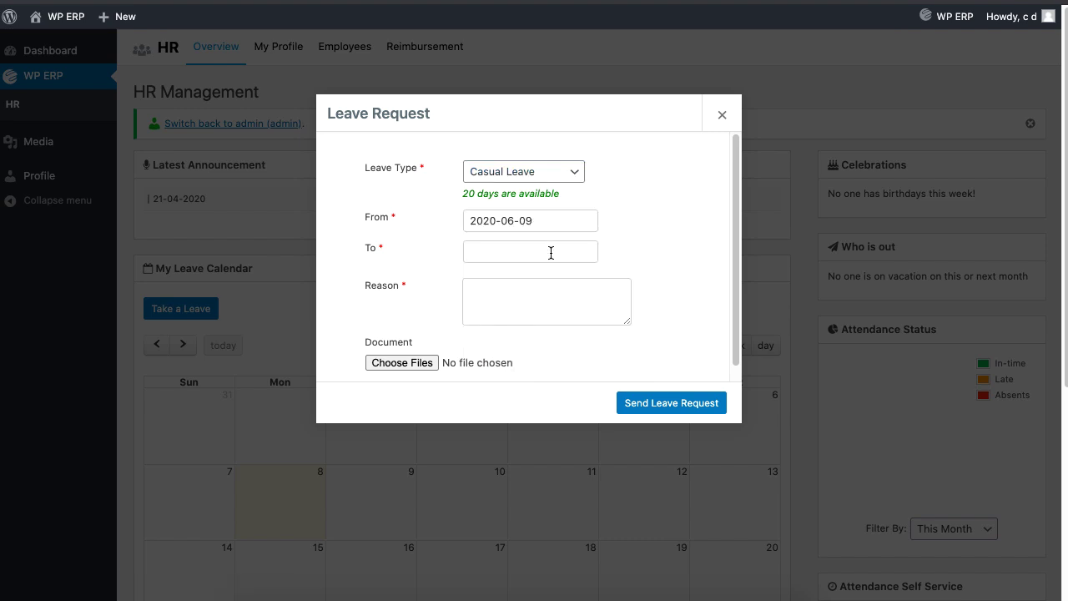
{"action": "left_click", "coordinate": [550, 250]}
{"action": "left_click", "coordinate": [535, 345]}
{"action": "scroll", "coordinate": [538, 309], "scroll_direction": "down", "scroll_amount": 2}
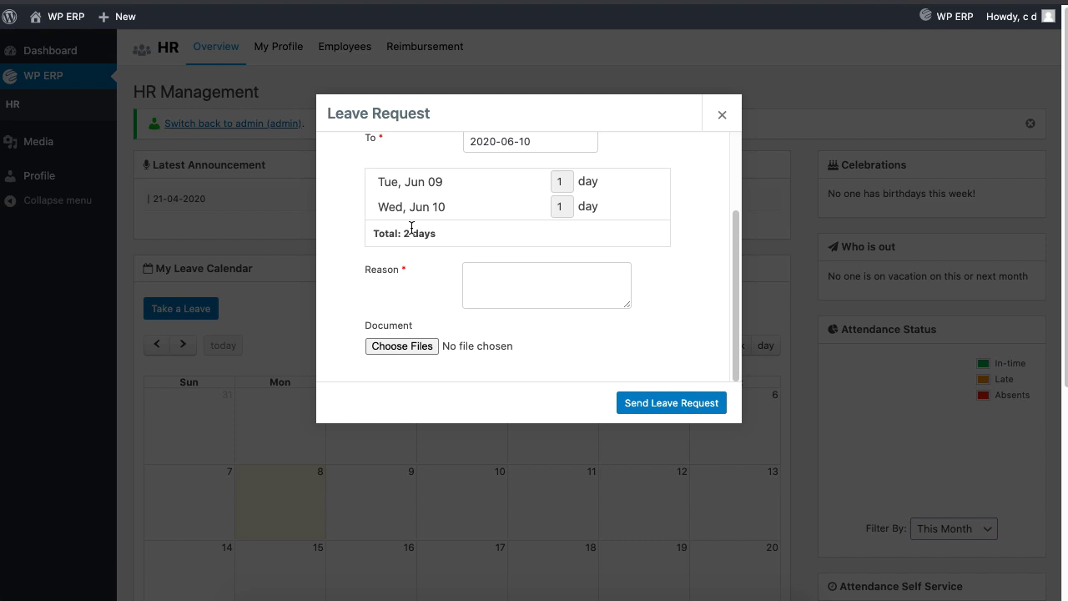
- Enter the reason 'Feeling Unwell' and submit the leave request
{"action": "left_click", "coordinate": [489, 276]}
{"action": "type", "text": "Feeling Unwell"}
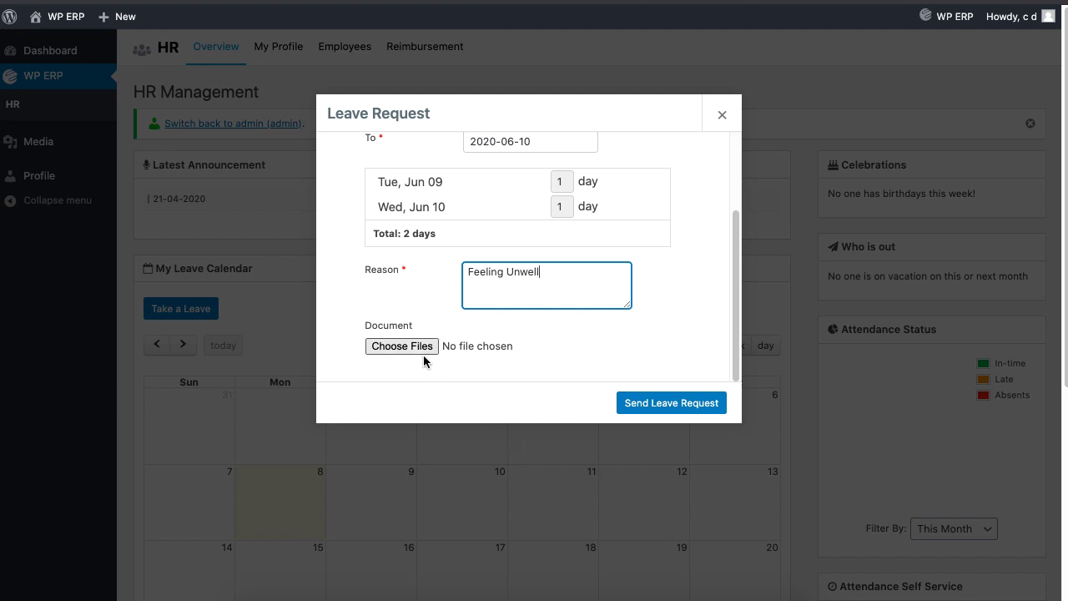
{"action": "left_click", "coordinate": [670, 407]}
{"action": "left_click", "coordinate": [671, 409]}
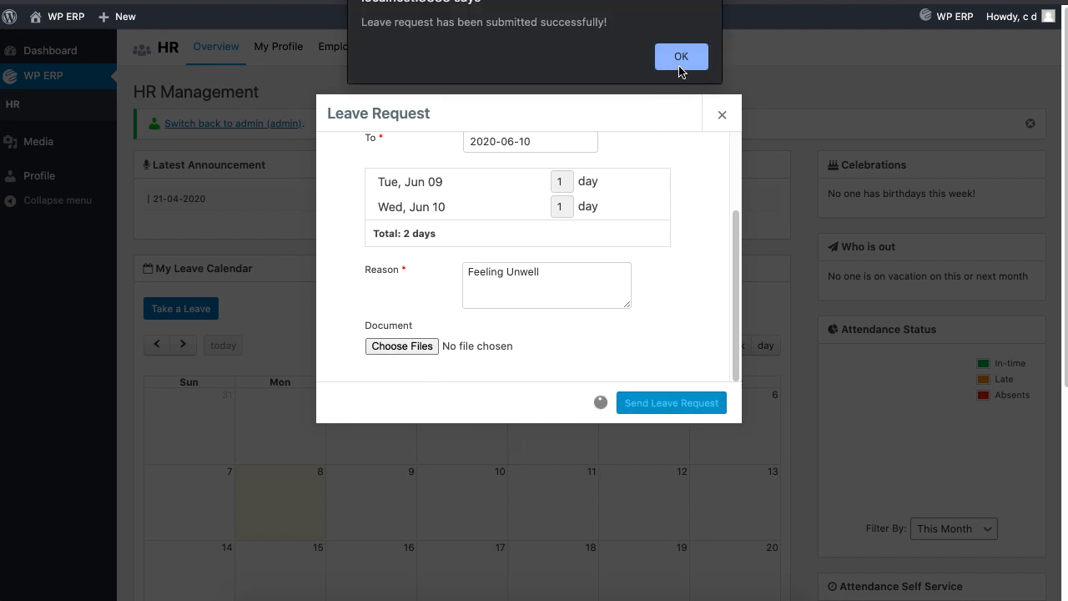
{"action": "left_click", "coordinate": [680, 64]}
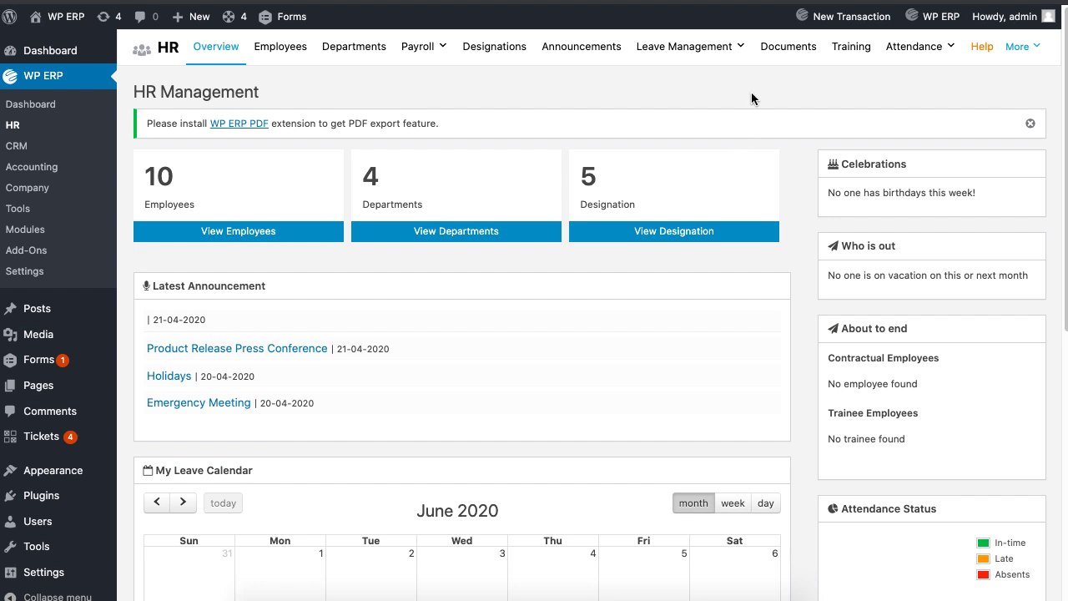
- Approve the pending Jun 09 – Jun 10 Casual Leave request from the Requests list
{"action": "mouse_move", "coordinate": [695, 48]}
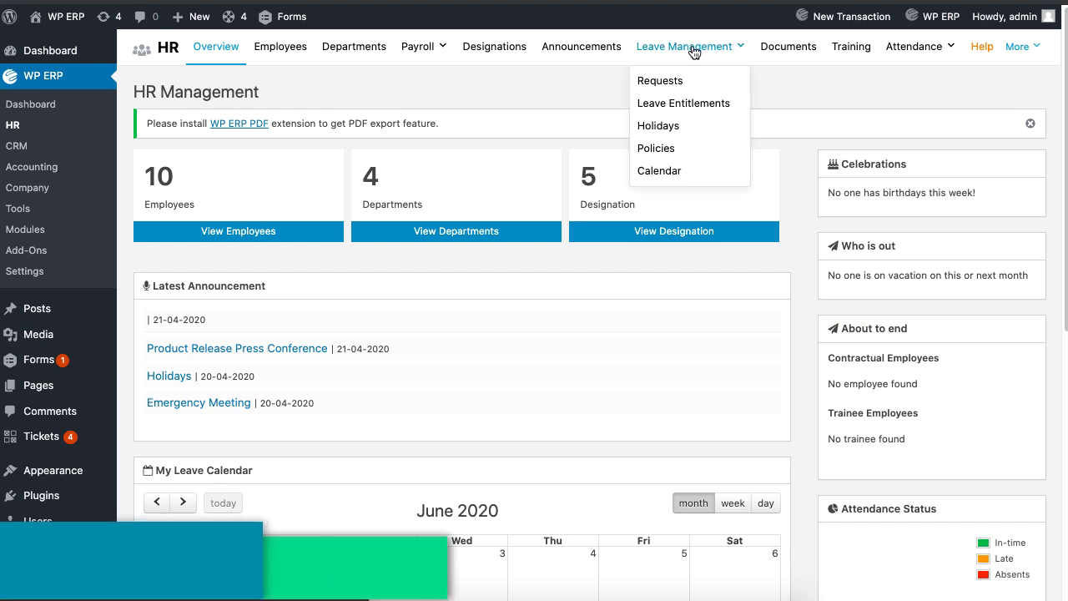
{"action": "left_click", "coordinate": [693, 48]}
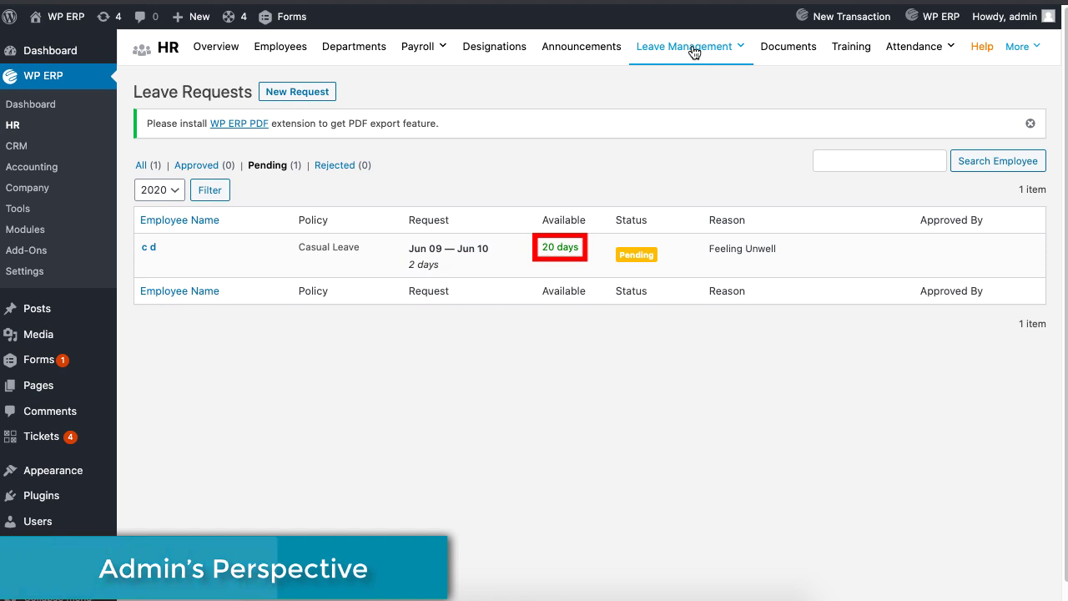
{"action": "mouse_move", "coordinate": [460, 242]}
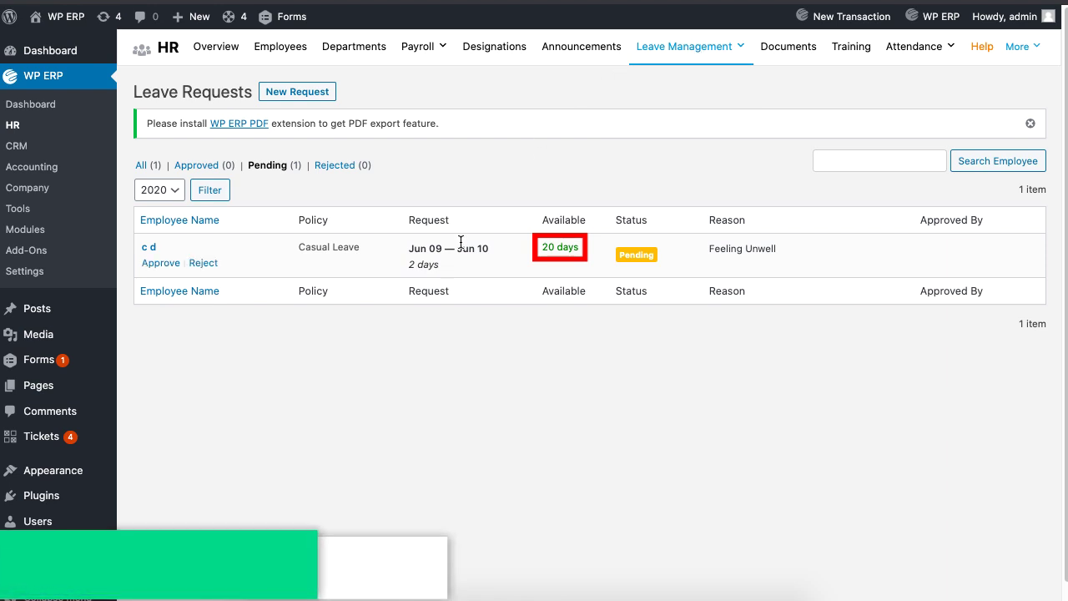
{"action": "left_click", "coordinate": [166, 266]}
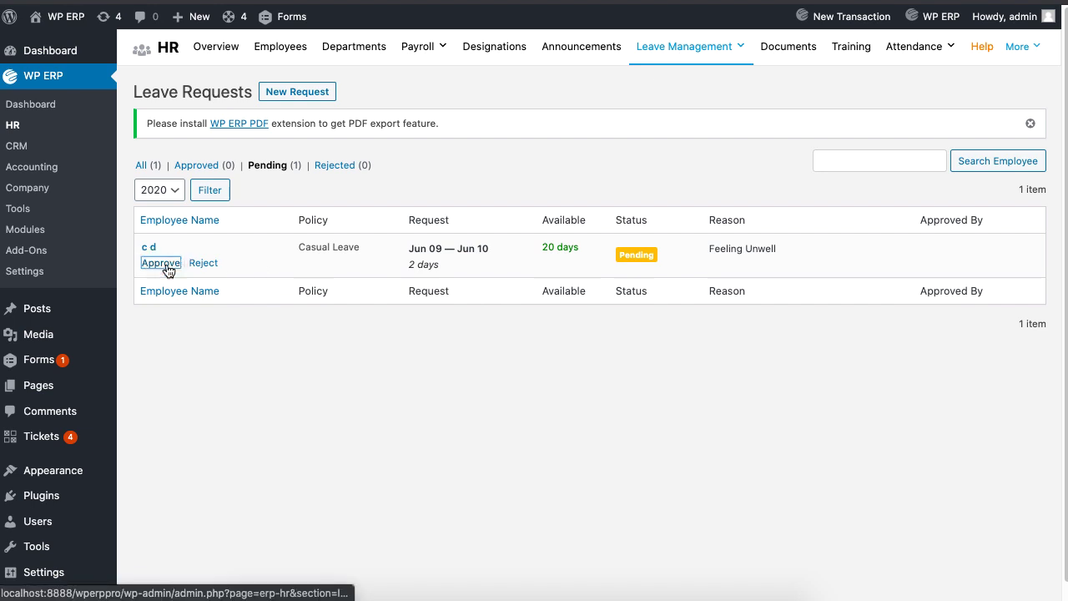
{"action": "left_click", "coordinate": [672, 407]}
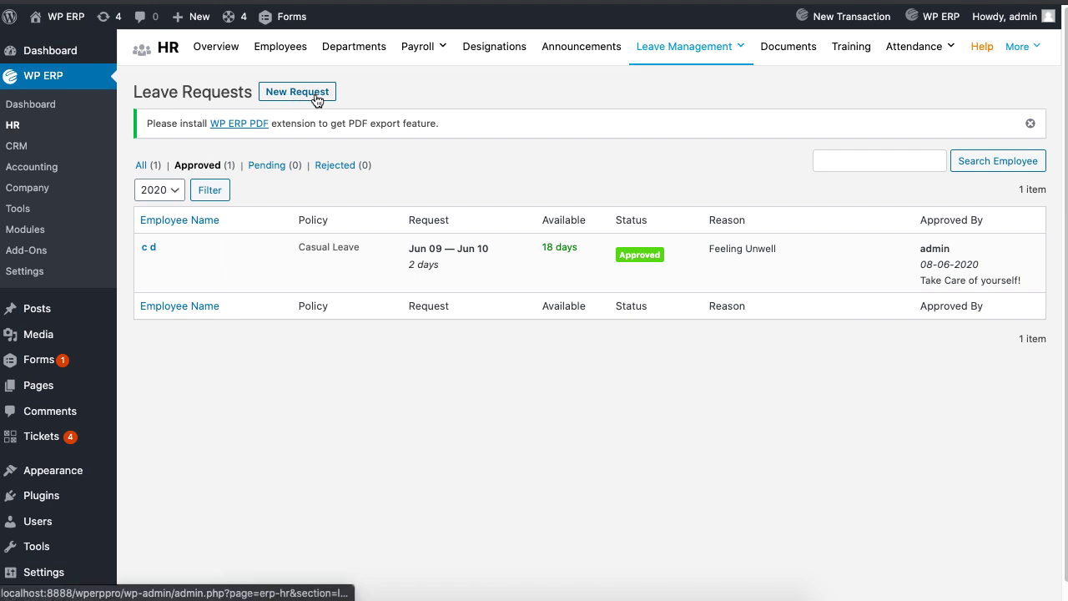
- Start a new leave request for the chosen employee with Casual Leave as the type
{"action": "left_click", "coordinate": [317, 100]}
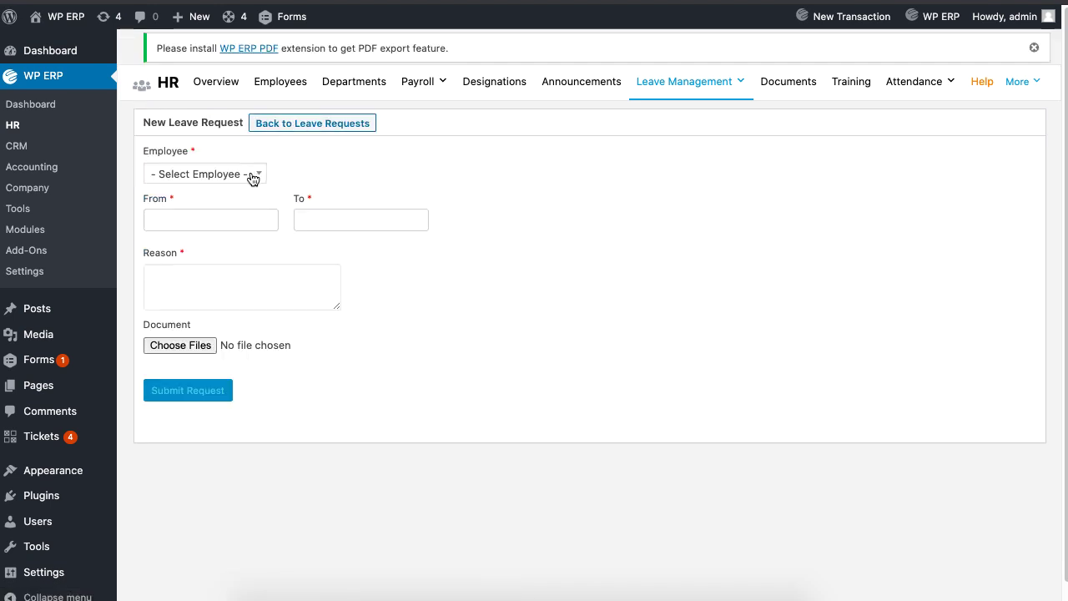
{"action": "left_click", "coordinate": [253, 177]}
{"action": "left_click", "coordinate": [196, 249]}
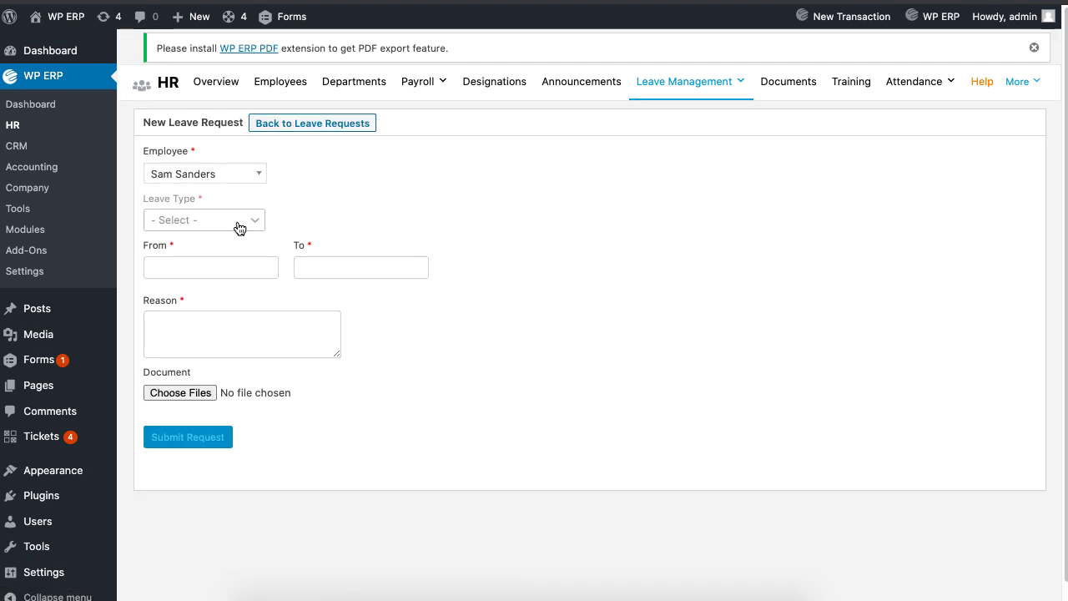
{"action": "left_click", "coordinate": [239, 227]}
{"action": "left_click", "coordinate": [239, 236]}
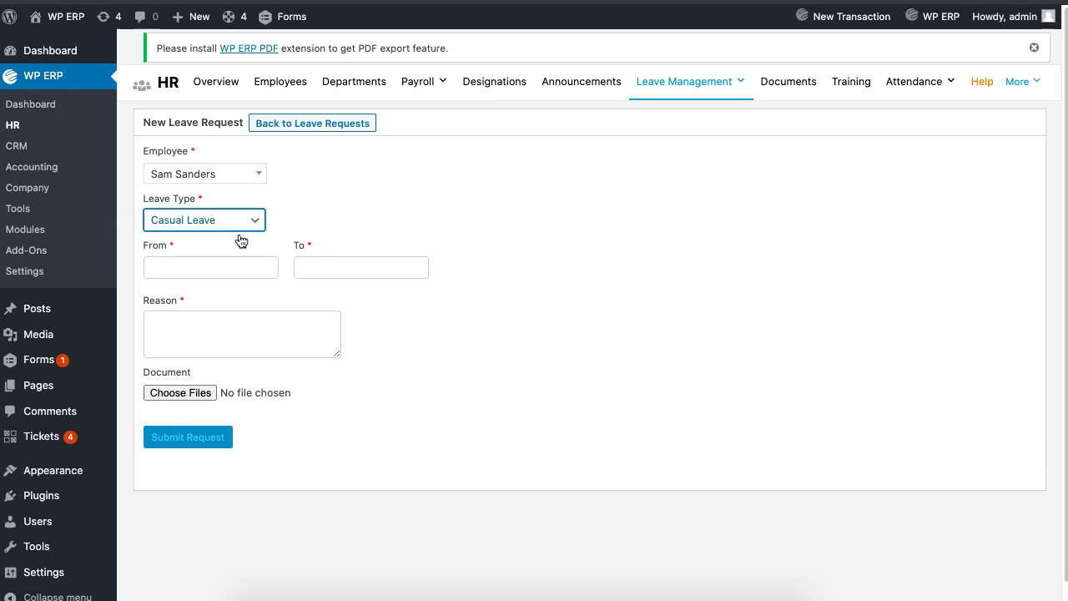
- Set June 9–10 with reason 'Exhausted', submit it, and approve the request
{"action": "left_click", "coordinate": [250, 265]}
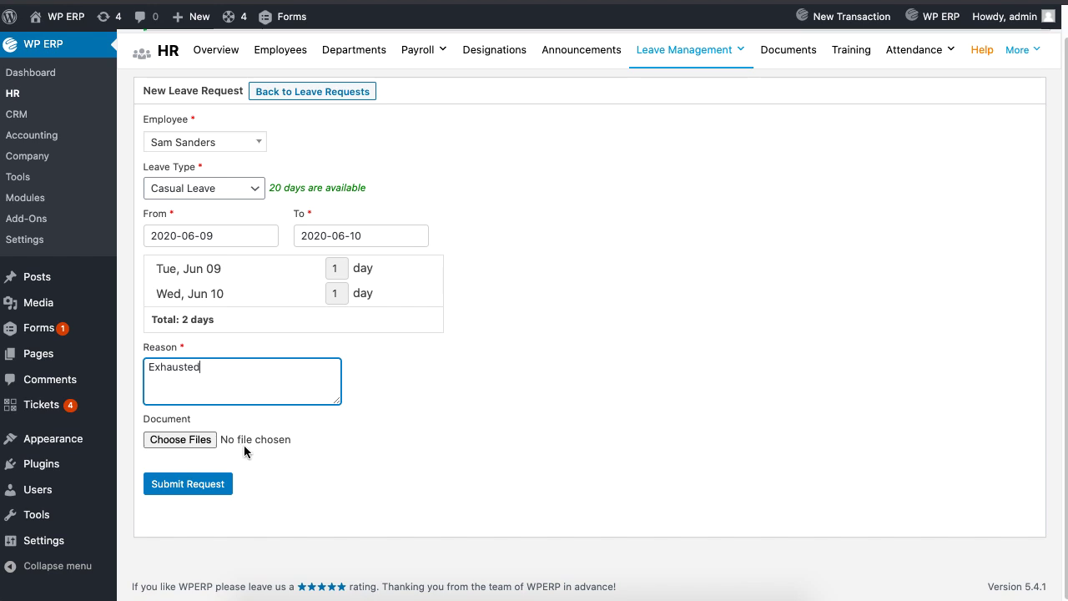
{"action": "left_click", "coordinate": [205, 488]}
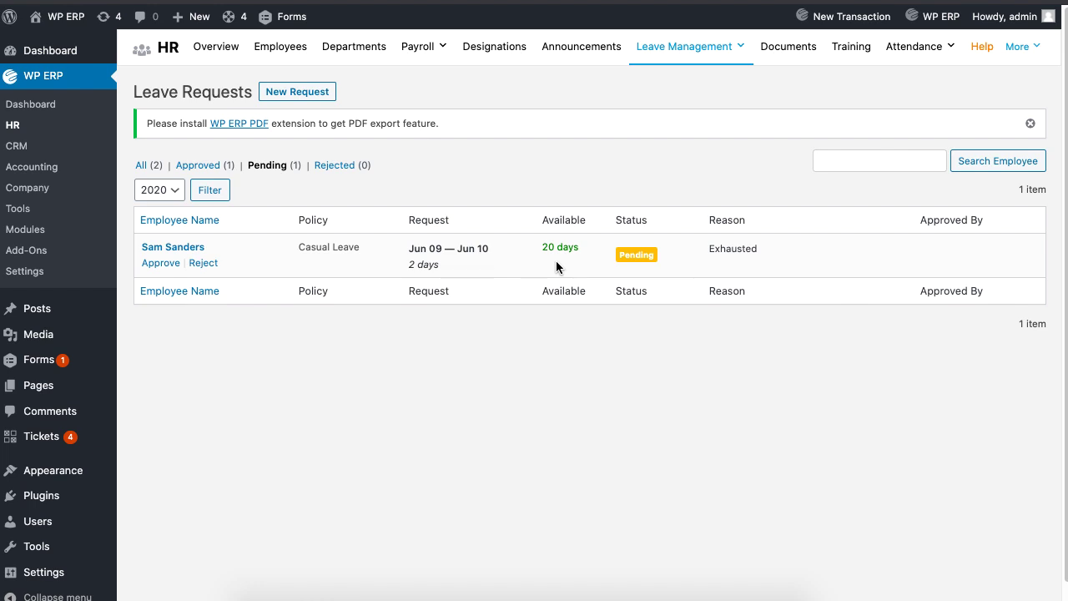
{"action": "left_click", "coordinate": [161, 263]}
{"action": "left_click", "coordinate": [698, 408]}
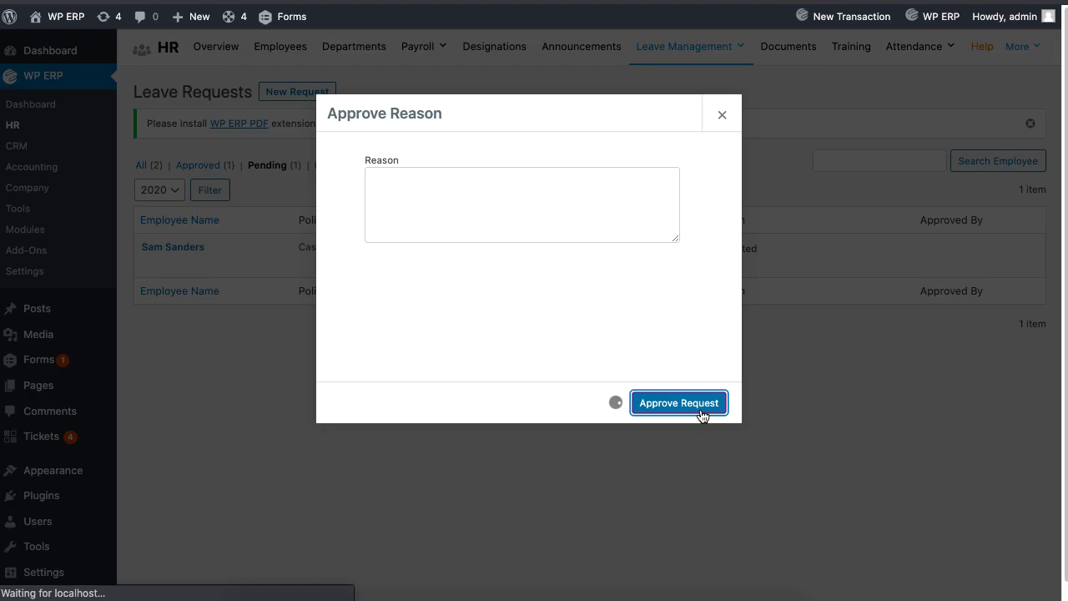